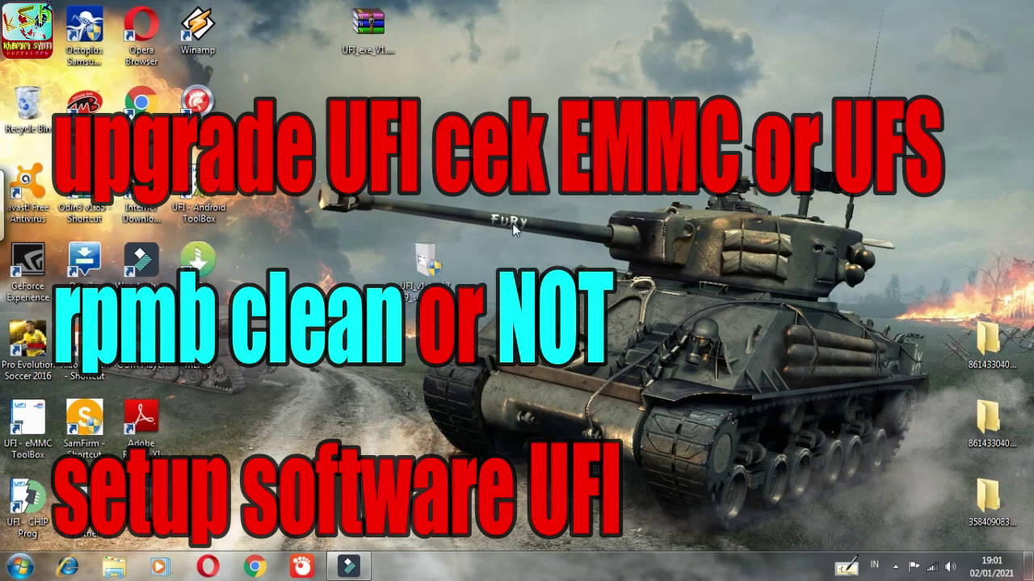
- Launch the UFI_v1.4.0.1779 setup from the desktop and choose to install the software for UFI BOX
{"action": "left_click_drag", "start_coordinate": [515, 229], "coordinate": [286, 457]}
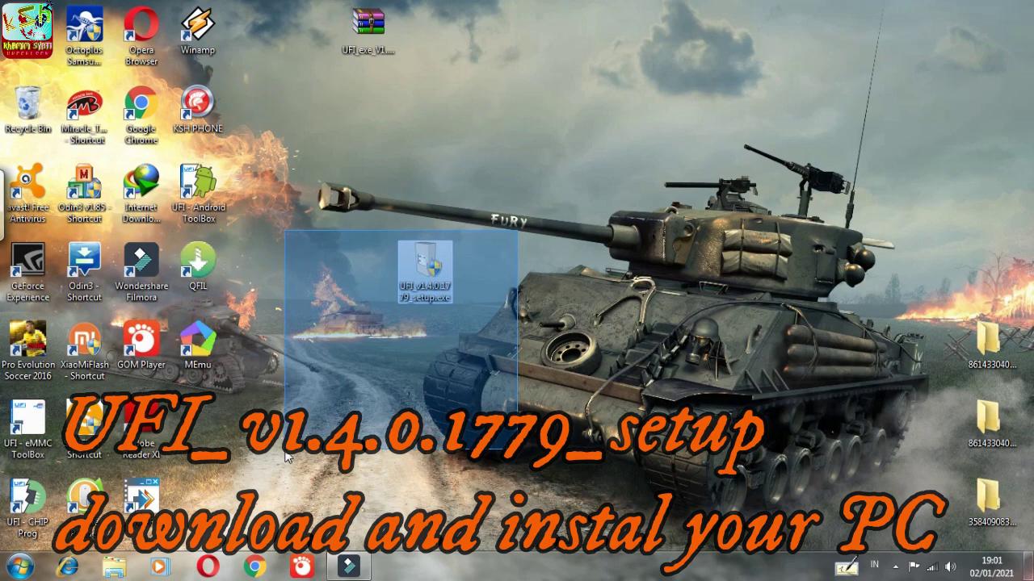
{"action": "left_click_drag", "start_coordinate": [285, 456], "coordinate": [286, 457]}
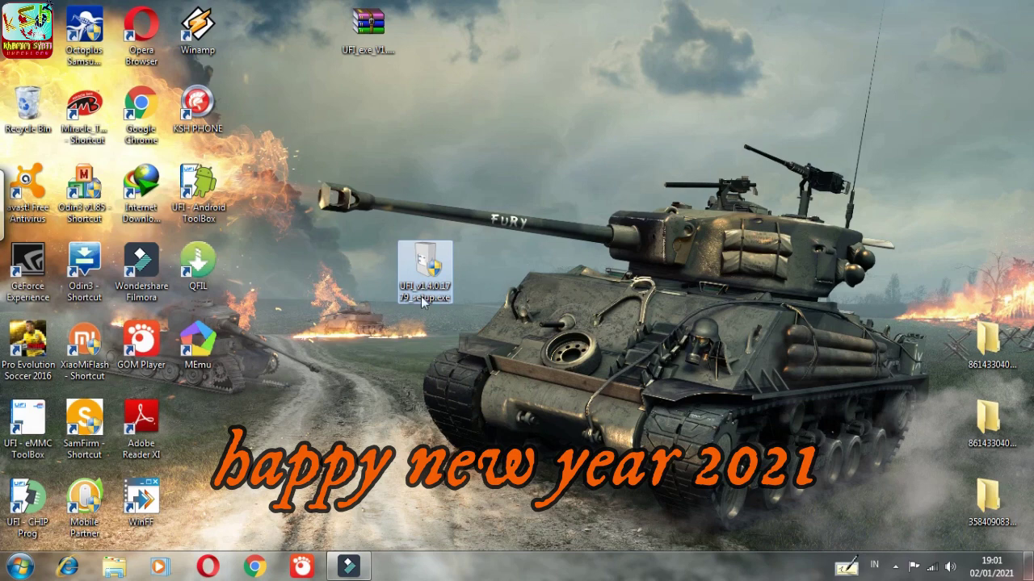
{"action": "double_click", "coordinate": [432, 268]}
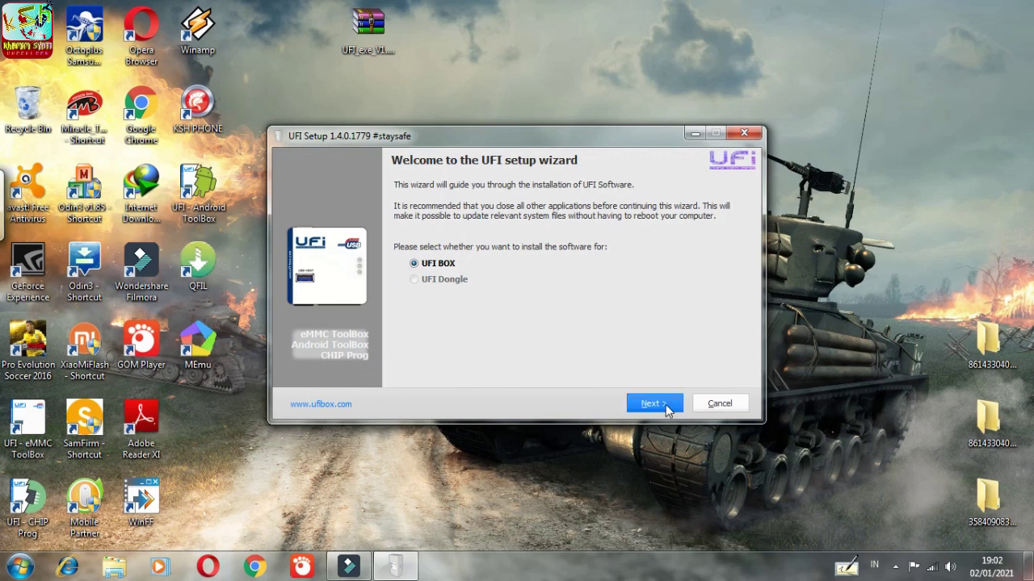
{"action": "left_click", "coordinate": [894, 567]}
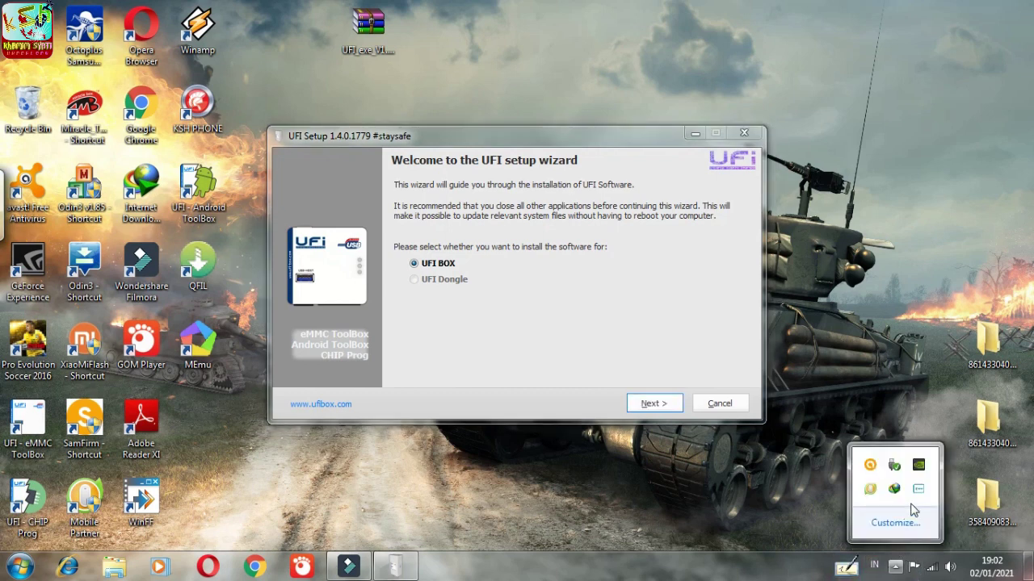
{"action": "left_click", "coordinate": [653, 404]}
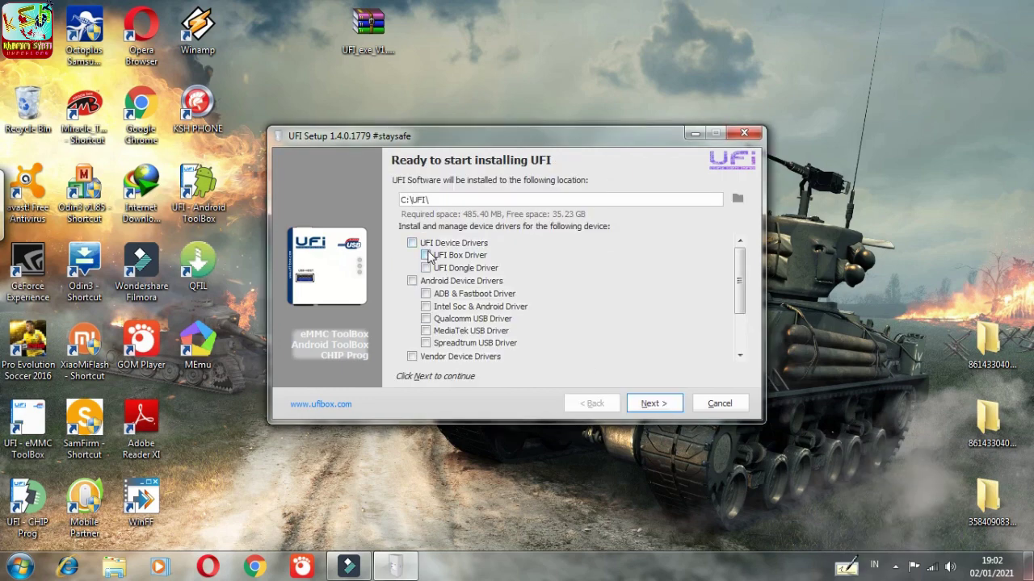
- Include the UFI Box, Android and vendor device drivers, leave out UFI Dongle and Qualcomm USB drivers, and start the installation to C:\UFI\
{"action": "left_click", "coordinate": [425, 267]}
{"action": "left_click", "coordinate": [413, 281]}
{"action": "left_click", "coordinate": [426, 318]}
{"action": "left_click_drag", "start_coordinate": [740, 284], "coordinate": [741, 321]}
{"action": "left_click", "coordinate": [412, 293]}
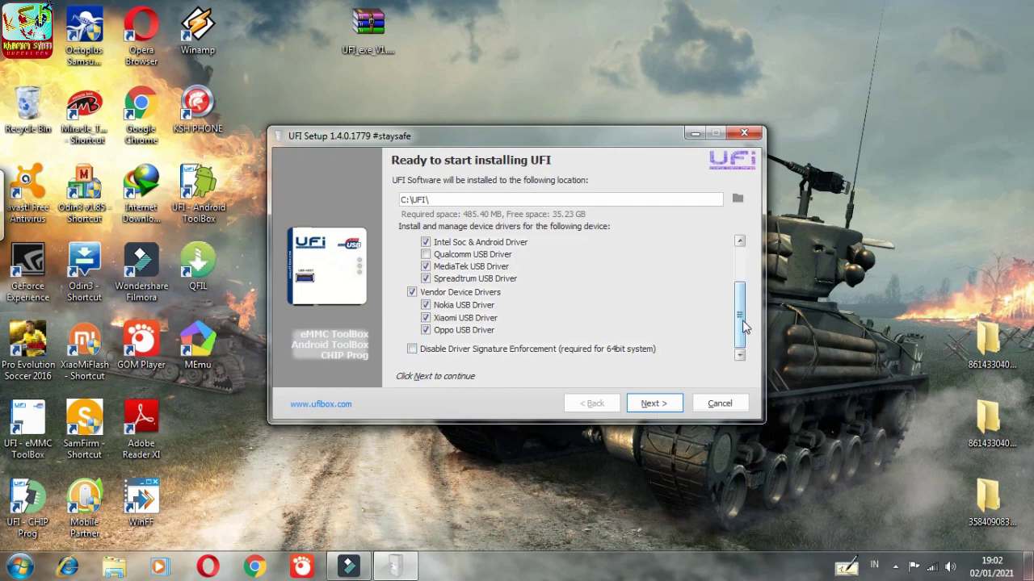
{"action": "left_click_drag", "start_coordinate": [741, 320], "coordinate": [738, 285]}
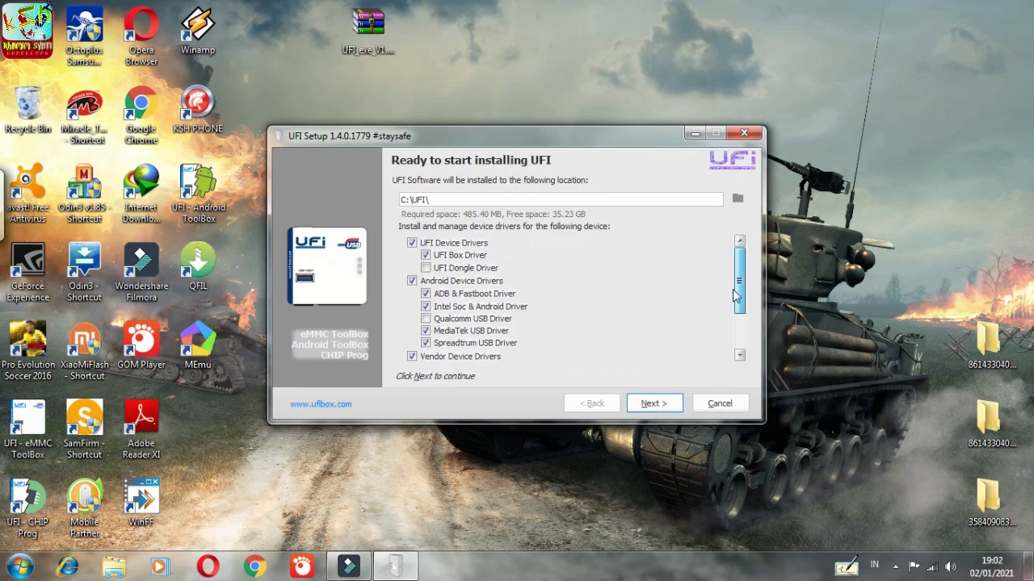
{"action": "left_click", "coordinate": [654, 403]}
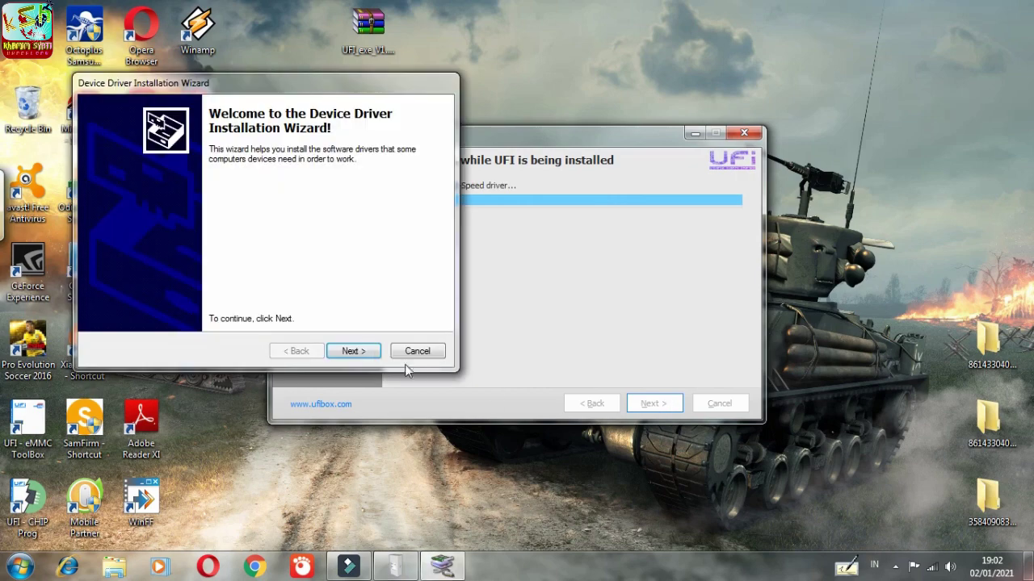
- Complete the device driver wizards for the UFI Box high-speed driver and the ASUS Android USB drivers
{"action": "left_click", "coordinate": [371, 353]}
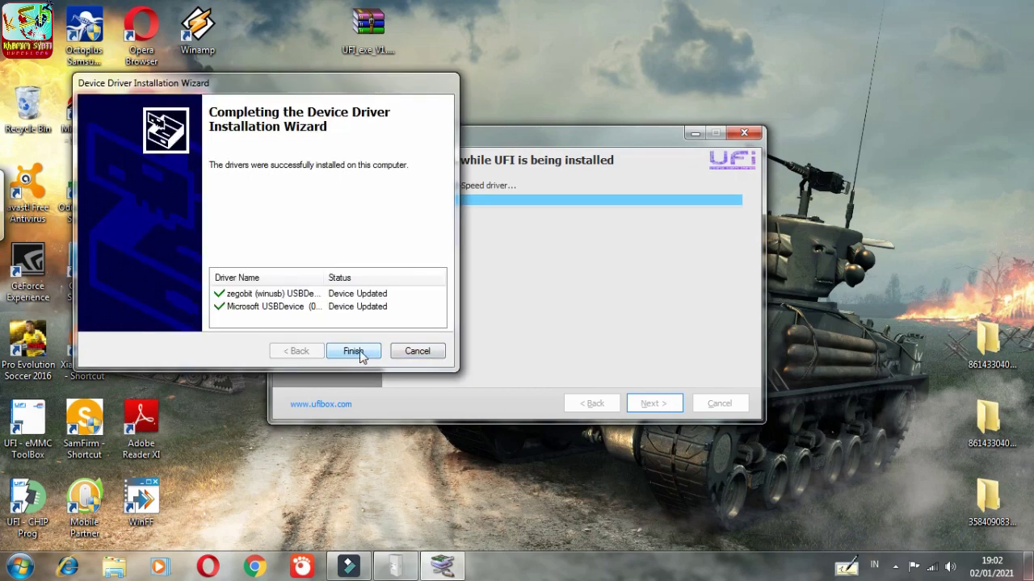
{"action": "left_click", "coordinate": [364, 352]}
{"action": "left_click", "coordinate": [389, 388]}
{"action": "left_click", "coordinate": [387, 389]}
{"action": "left_click", "coordinate": [301, 294]}
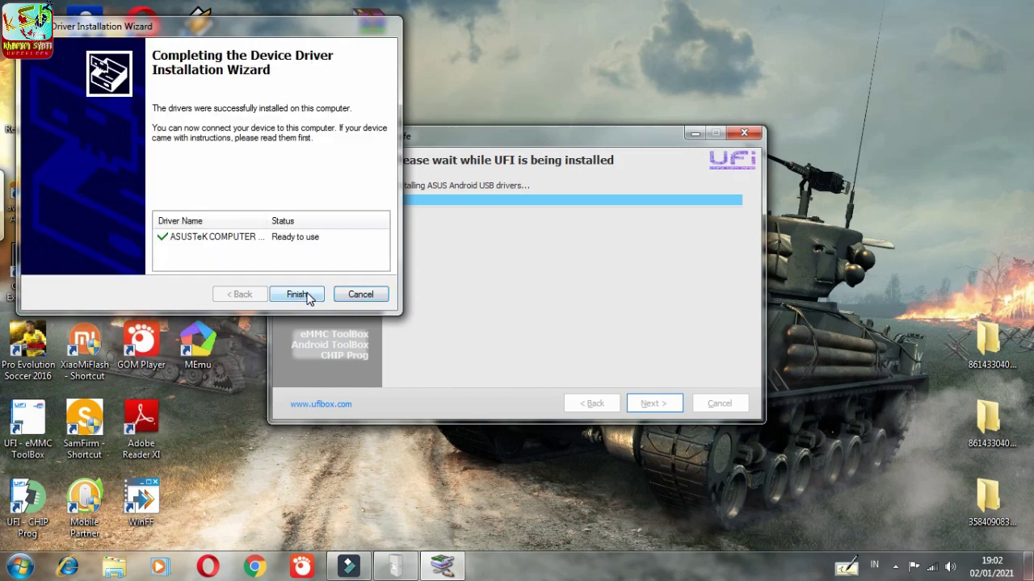
{"action": "left_click", "coordinate": [295, 294]}
- Install the iSocUSB Driver, accepting its license agreement and acknowledging the request to disconnect Intel SoC devices
{"action": "left_click", "coordinate": [604, 403]}
{"action": "left_click", "coordinate": [440, 358]}
{"action": "left_click", "coordinate": [604, 404]}
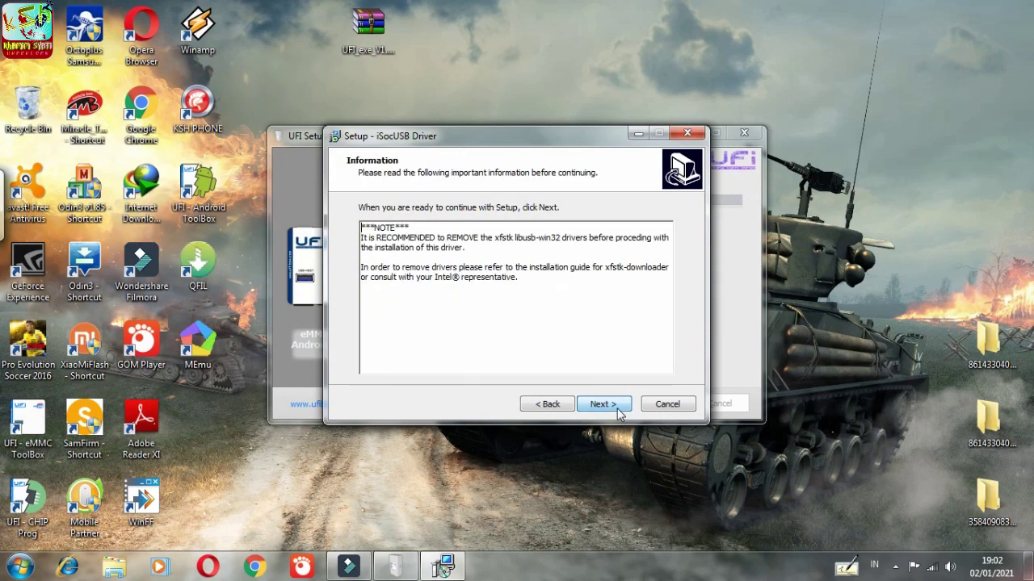
{"action": "left_click", "coordinate": [606, 404]}
{"action": "left_click", "coordinate": [607, 404]}
{"action": "left_click", "coordinate": [638, 337]}
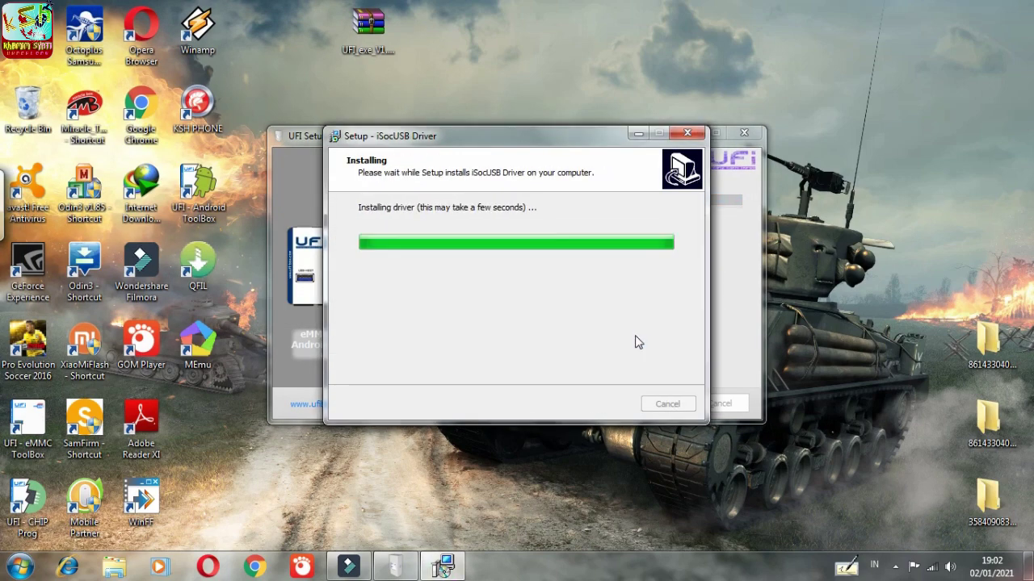
{"action": "left_click", "coordinate": [537, 292]}
{"action": "left_click", "coordinate": [537, 292]}
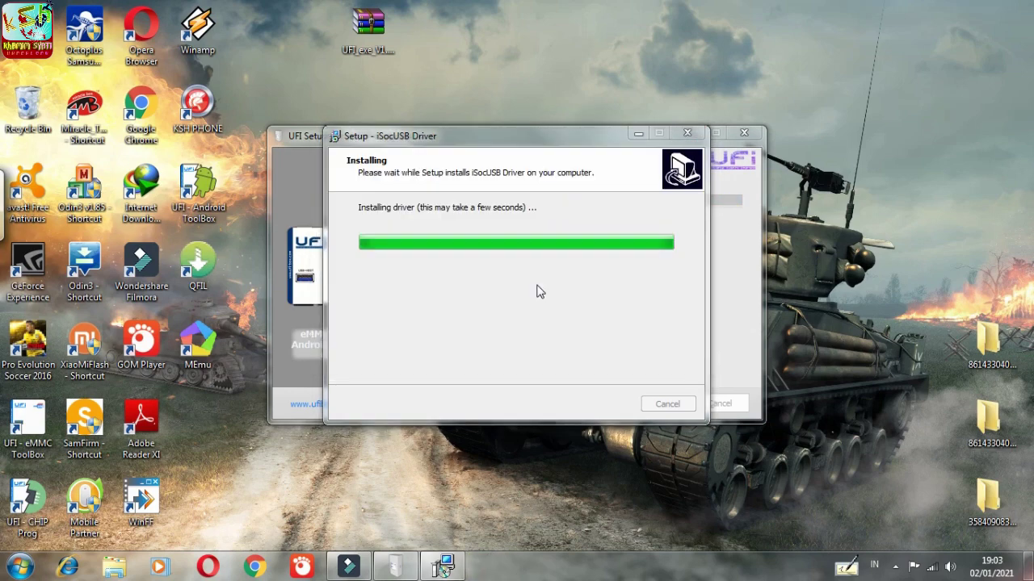
{"action": "left_click", "coordinate": [599, 404]}
- Go through the second iSocUSB Driver setup, accepting the agreement and the device disconnection request, and finish it
{"action": "left_click", "coordinate": [599, 404]}
{"action": "left_click", "coordinate": [599, 402]}
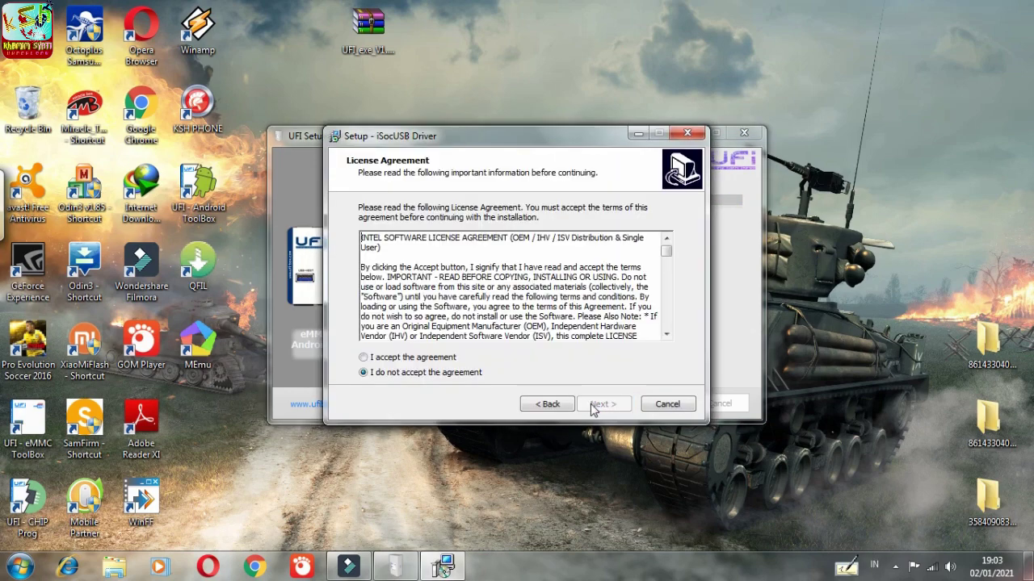
{"action": "left_click", "coordinate": [455, 356]}
{"action": "left_click", "coordinate": [599, 403]}
{"action": "left_click", "coordinate": [599, 404]}
{"action": "left_click", "coordinate": [599, 406]}
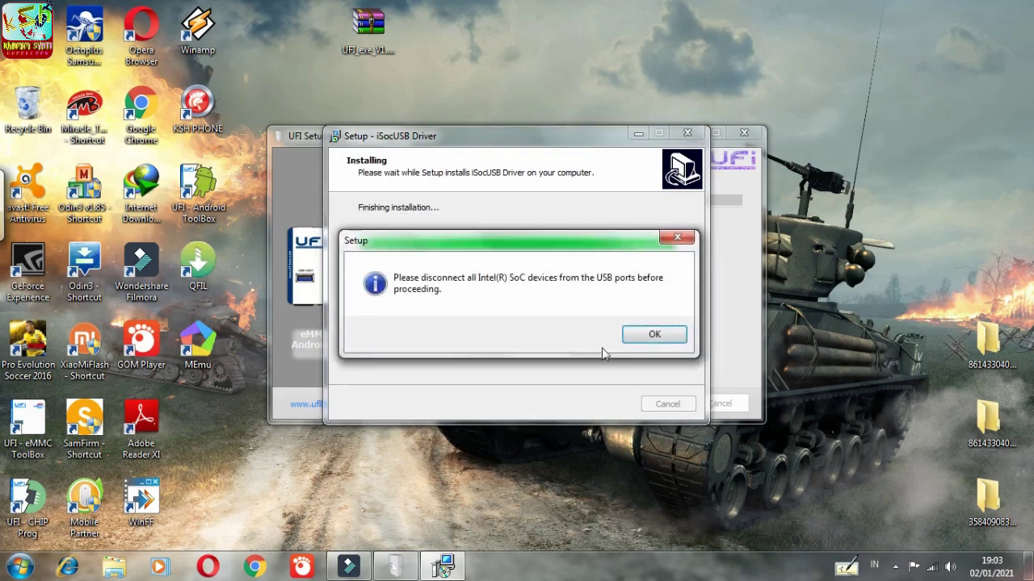
{"action": "left_click", "coordinate": [641, 338]}
{"action": "left_click", "coordinate": [526, 296]}
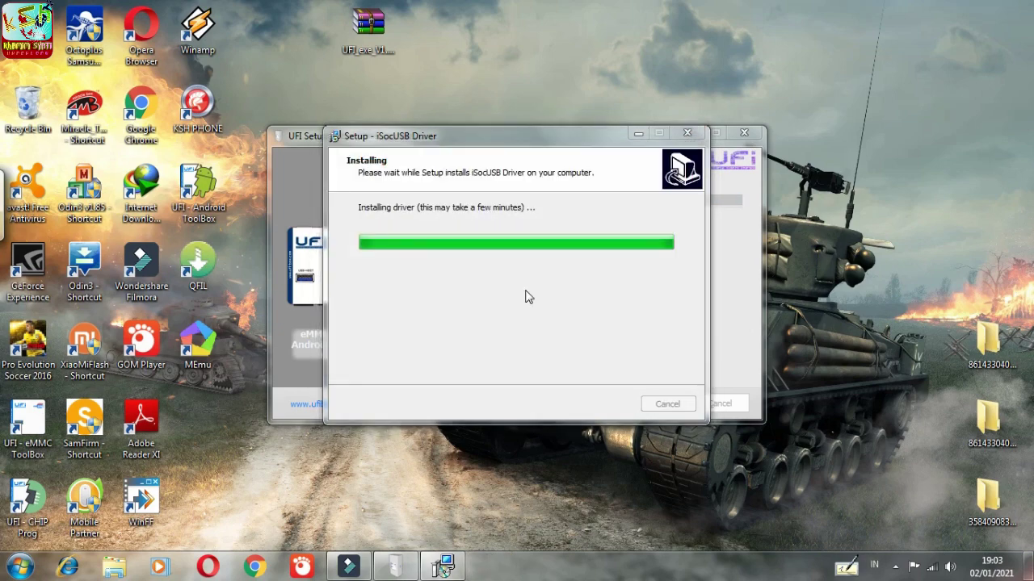
{"action": "left_click", "coordinate": [525, 295]}
{"action": "left_click", "coordinate": [599, 403]}
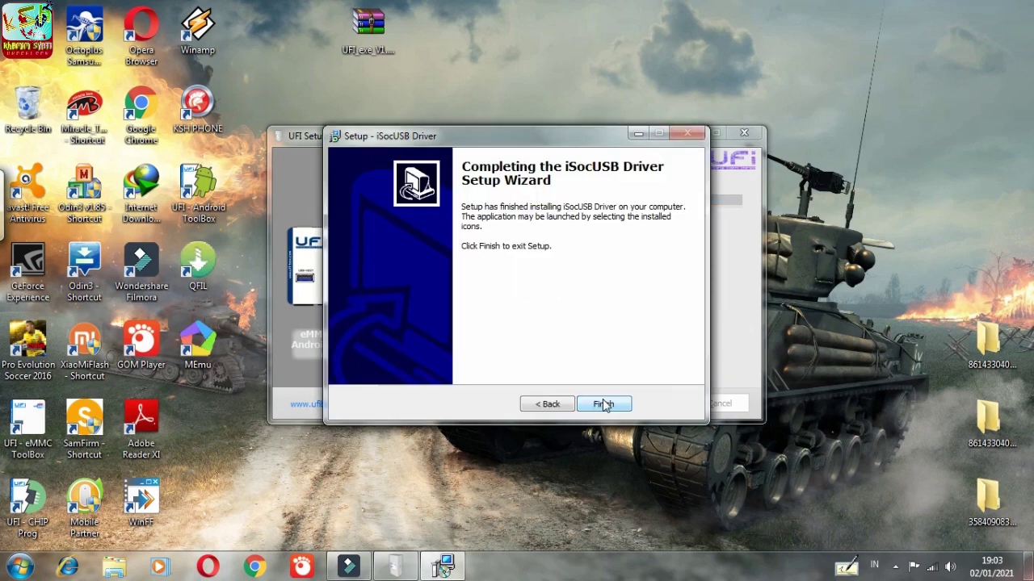
{"action": "left_click", "coordinate": [602, 403]}
- Uninstall the existing Intel Android Device USB driver 1.10.0
{"action": "left_click", "coordinate": [578, 346]}
{"action": "left_click", "coordinate": [580, 338]}
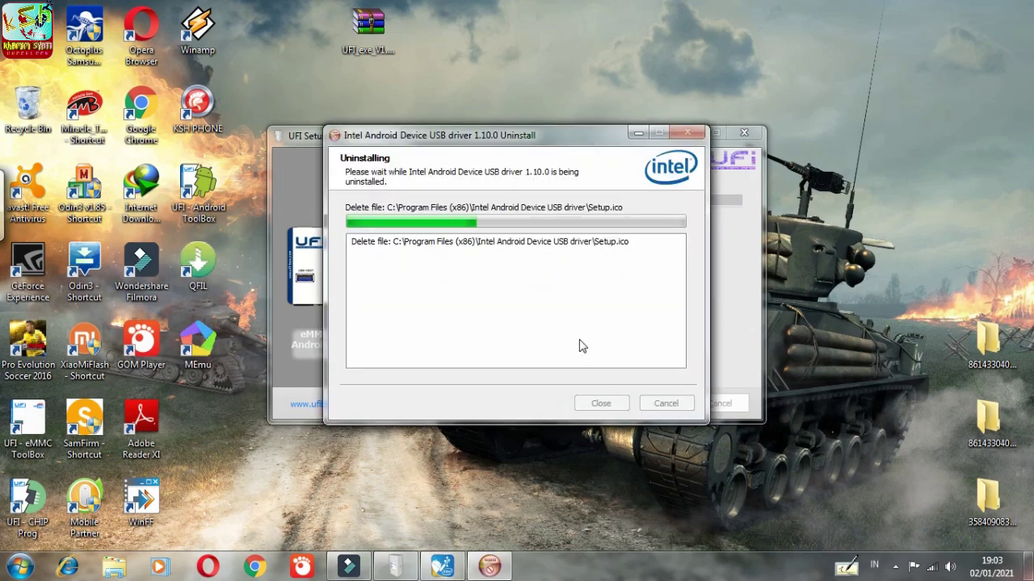
{"action": "left_click", "coordinate": [600, 403]}
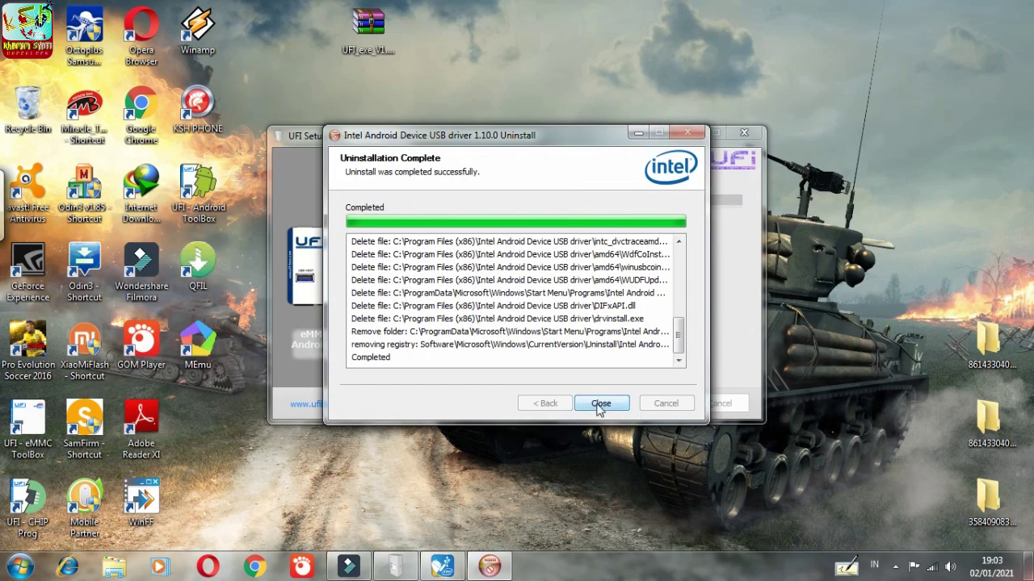
{"action": "left_click", "coordinate": [633, 337]}
- Install the Intel Android Device USB driver 1.10.0 with its default component and finish its setup
{"action": "left_click", "coordinate": [598, 403]}
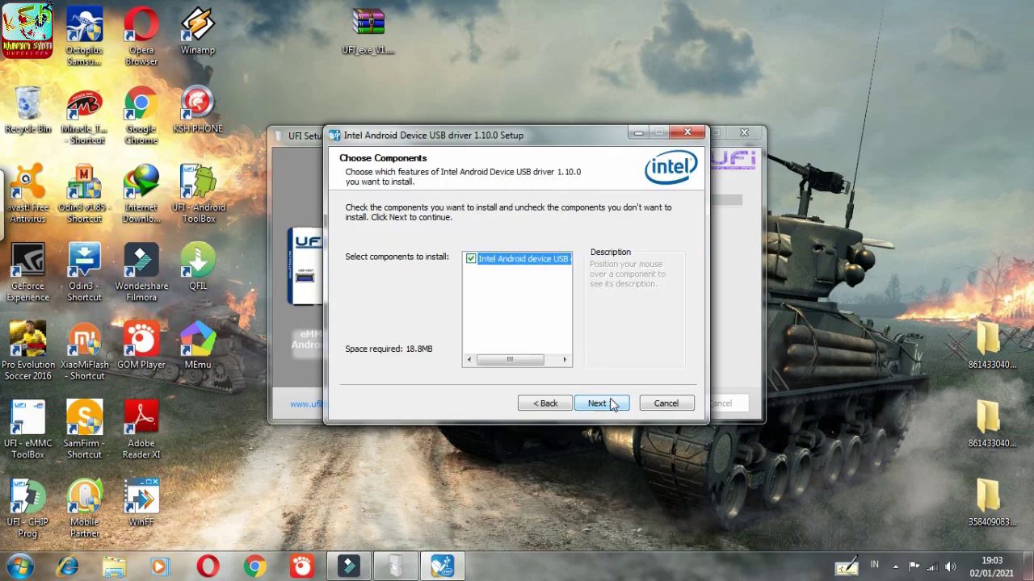
{"action": "left_click", "coordinate": [613, 403]}
{"action": "left_click", "coordinate": [531, 286]}
{"action": "left_click", "coordinate": [587, 286]}
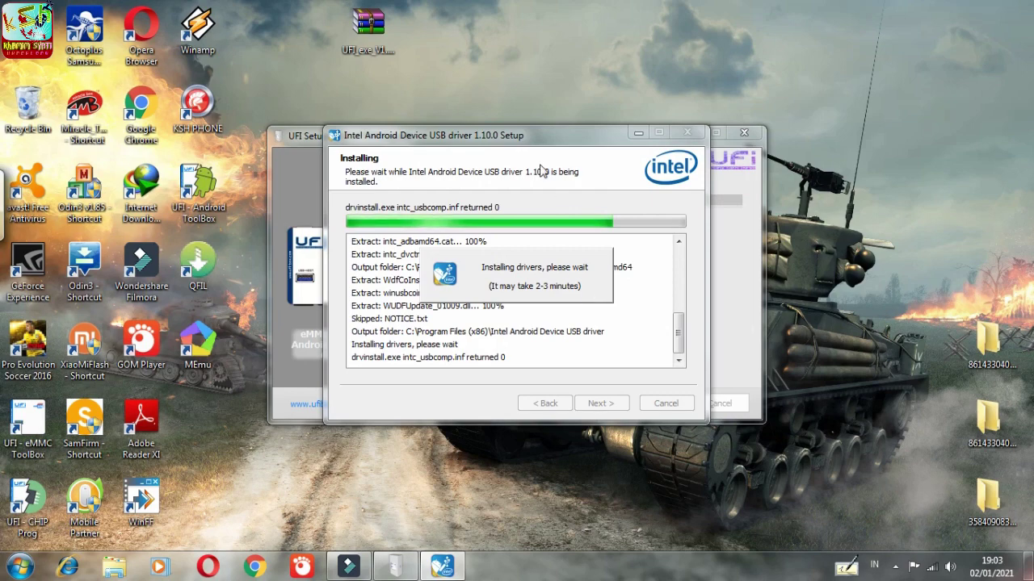
{"action": "left_click_drag", "start_coordinate": [549, 143], "coordinate": [851, 266]}
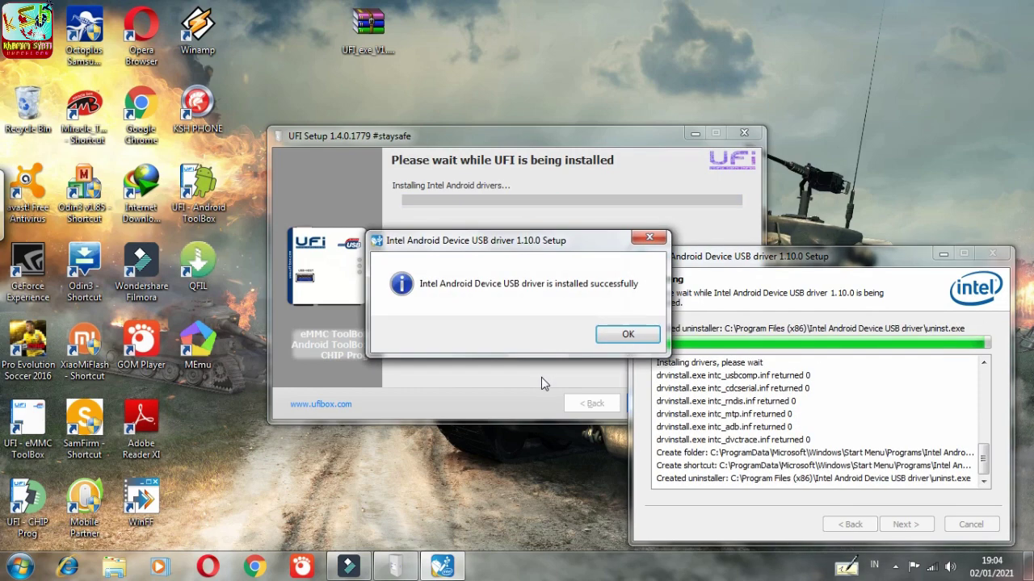
{"action": "left_click", "coordinate": [615, 335]}
{"action": "left_click", "coordinate": [908, 526]}
- Install the MediaTek USB drivers, allowing the unverified driver software to be installed anyway
{"action": "left_click", "coordinate": [316, 313]}
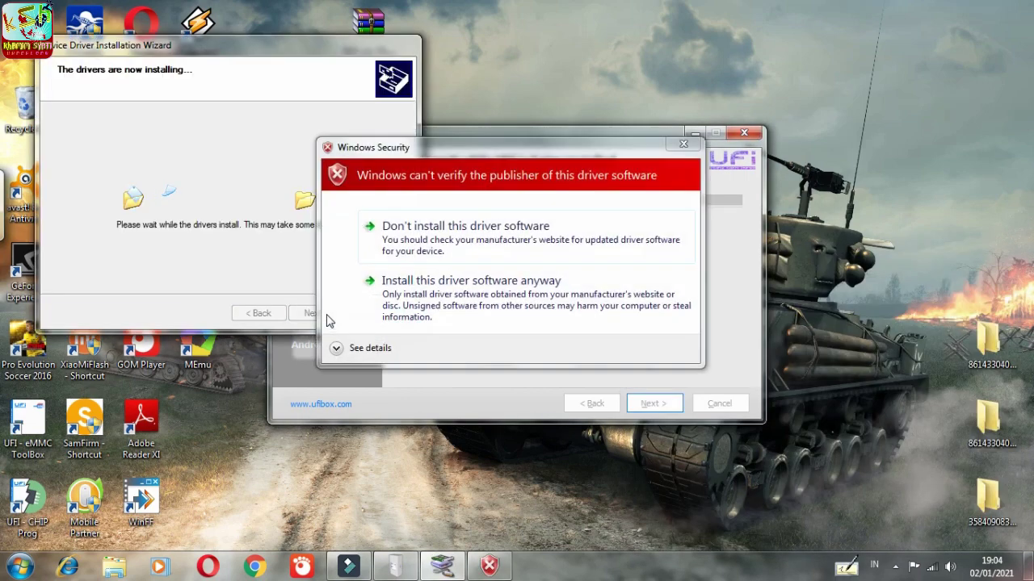
{"action": "left_click", "coordinate": [482, 307]}
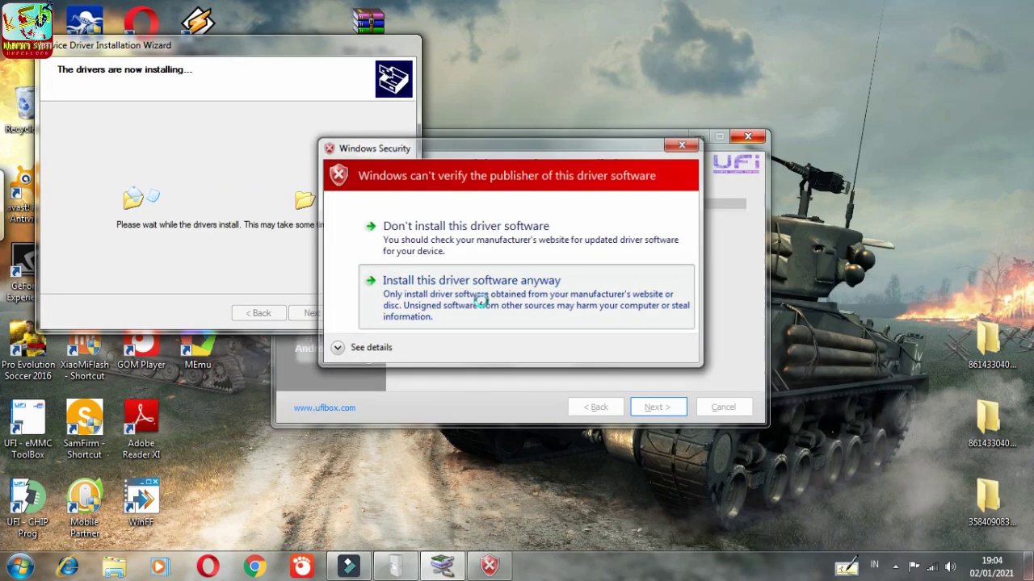
{"action": "left_click", "coordinate": [481, 301]}
{"action": "left_click", "coordinate": [480, 300]}
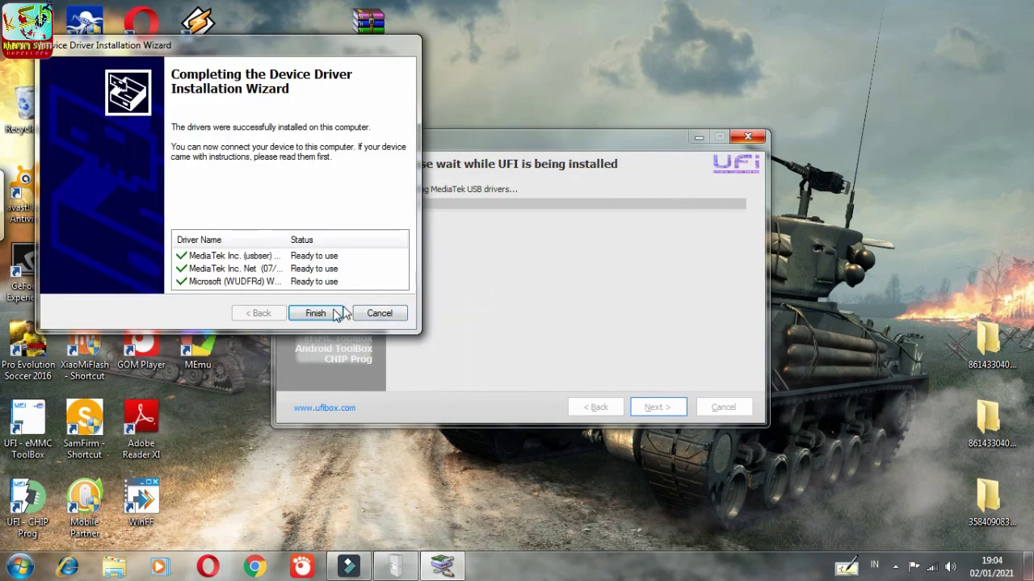
{"action": "left_click", "coordinate": [336, 312]}
- Complete the following device driver wizards, including the one for the Spreadtrum USB drivers
{"action": "left_click", "coordinate": [407, 409]}
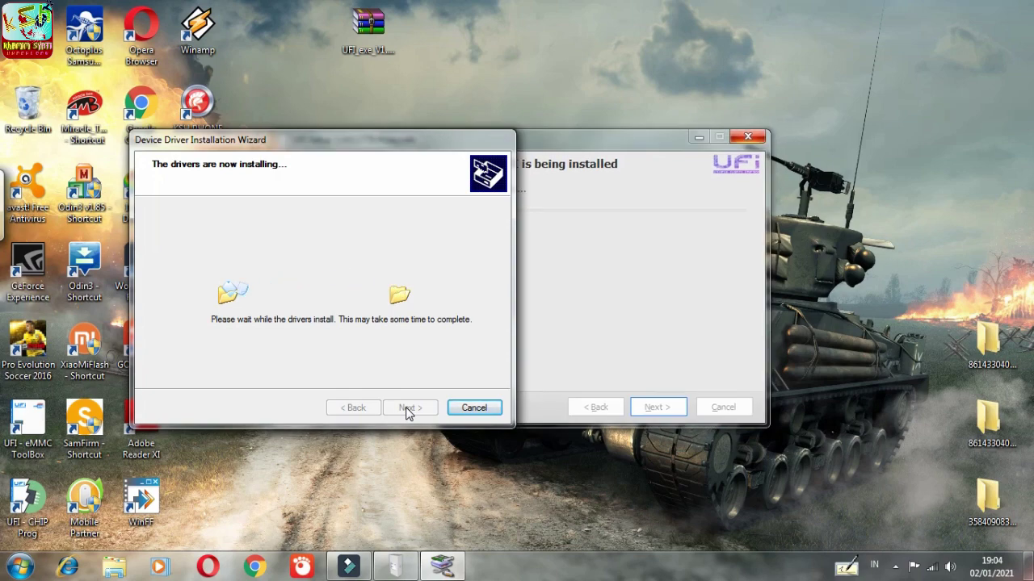
{"action": "left_click", "coordinate": [409, 408]}
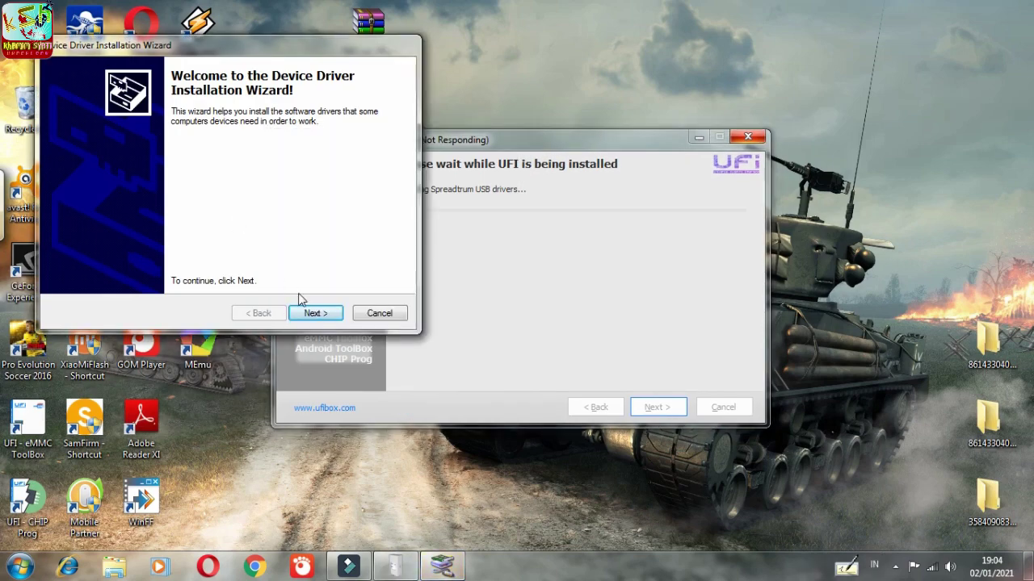
{"action": "left_click", "coordinate": [315, 313]}
{"action": "left_click", "coordinate": [638, 277]}
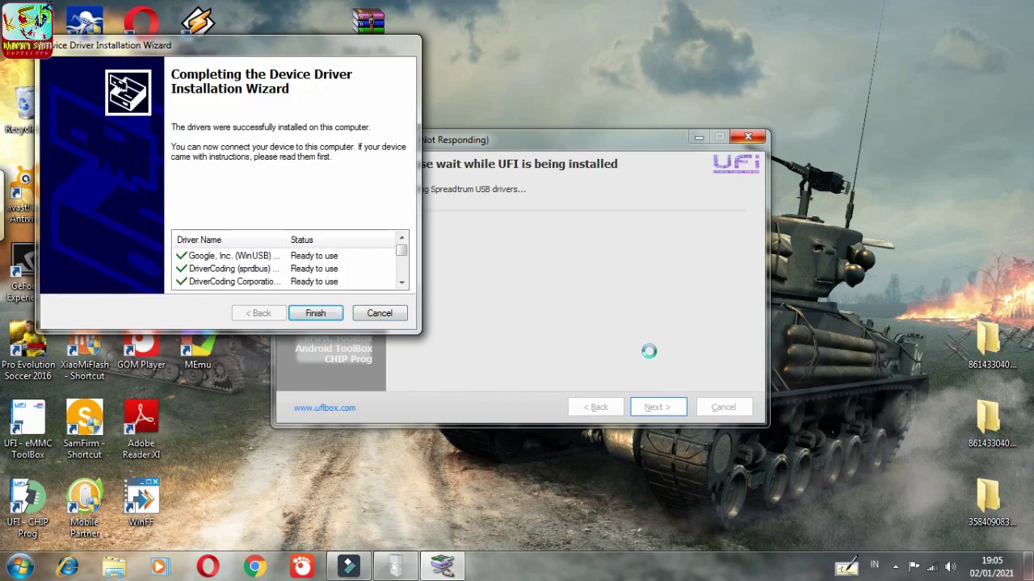
{"action": "left_click", "coordinate": [319, 313]}
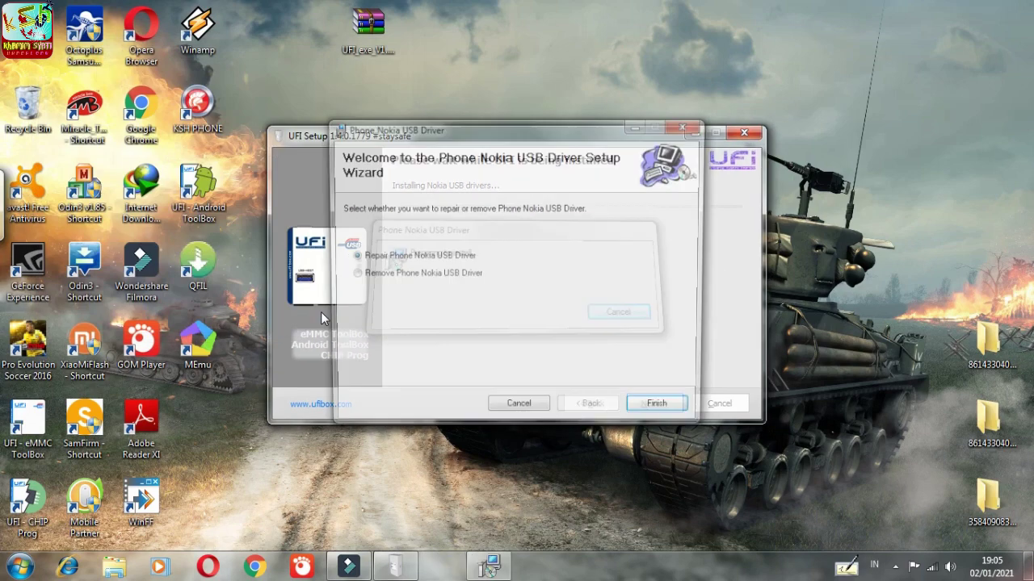
- Repair the Phone Nokia, Phone F and Phone M USB drivers and close their setup wizards
{"action": "left_click", "coordinate": [665, 413]}
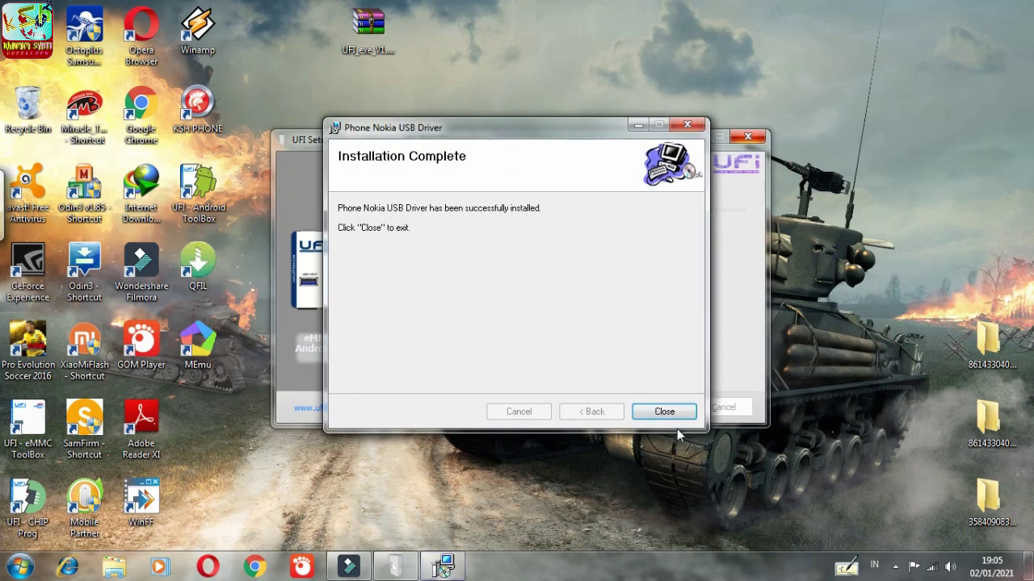
{"action": "left_click", "coordinate": [675, 411]}
{"action": "left_click", "coordinate": [664, 412]}
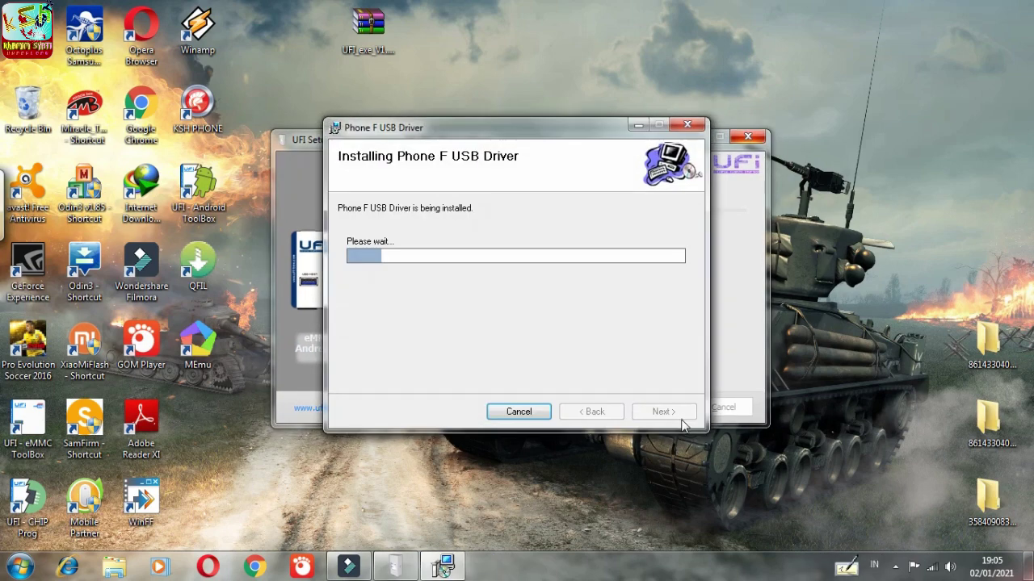
{"action": "left_click", "coordinate": [674, 411]}
{"action": "left_click", "coordinate": [534, 121]}
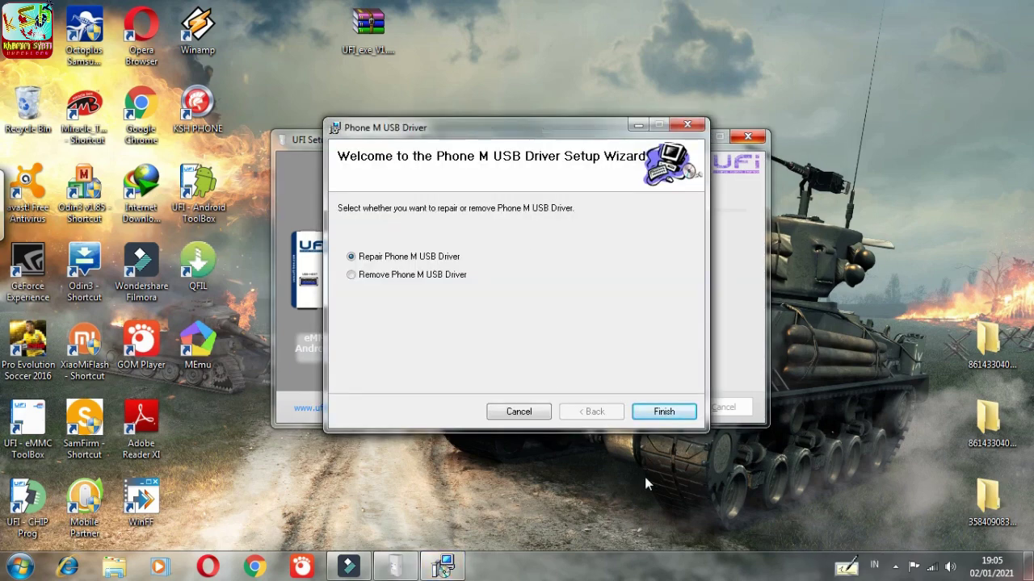
{"action": "left_click", "coordinate": [663, 412]}
{"action": "left_click", "coordinate": [672, 416]}
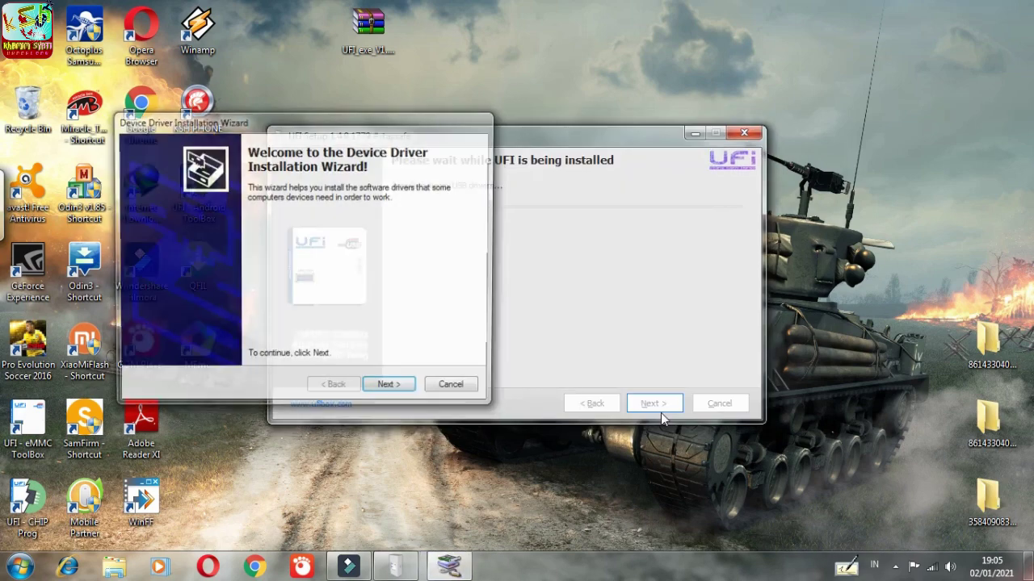
- Complete the next device driver wizard and install the Oppo USB driver, agreeing to its setup prompt
{"action": "left_click", "coordinate": [393, 384]}
{"action": "left_click", "coordinate": [394, 386]}
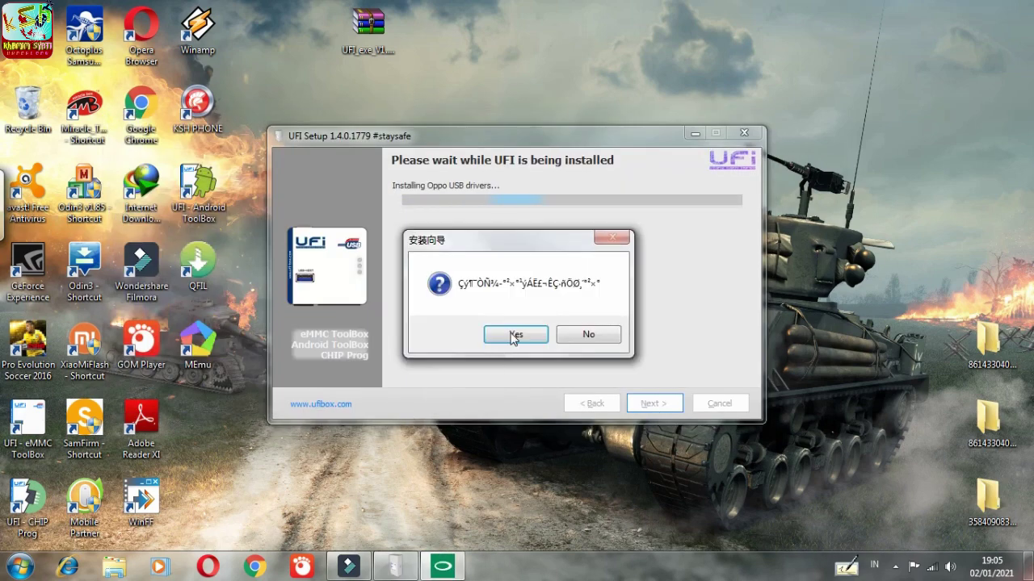
{"action": "left_click", "coordinate": [517, 335]}
{"action": "left_click", "coordinate": [594, 395]}
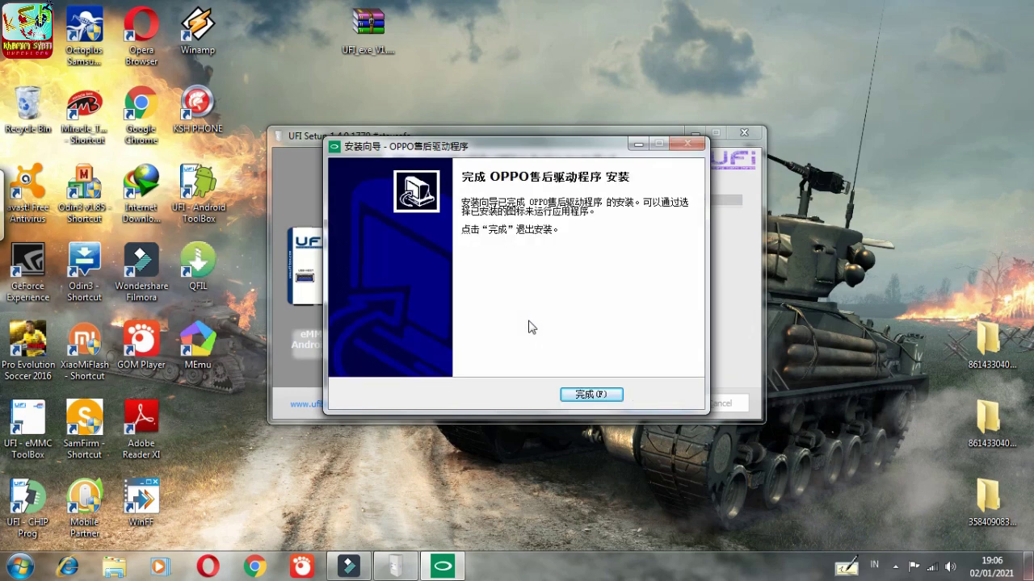
- Finish the Oppo driver wizard and the UFI setup, launching UFI - eMMC ToolBox
{"action": "left_click", "coordinate": [602, 395]}
{"action": "left_click", "coordinate": [654, 403]}
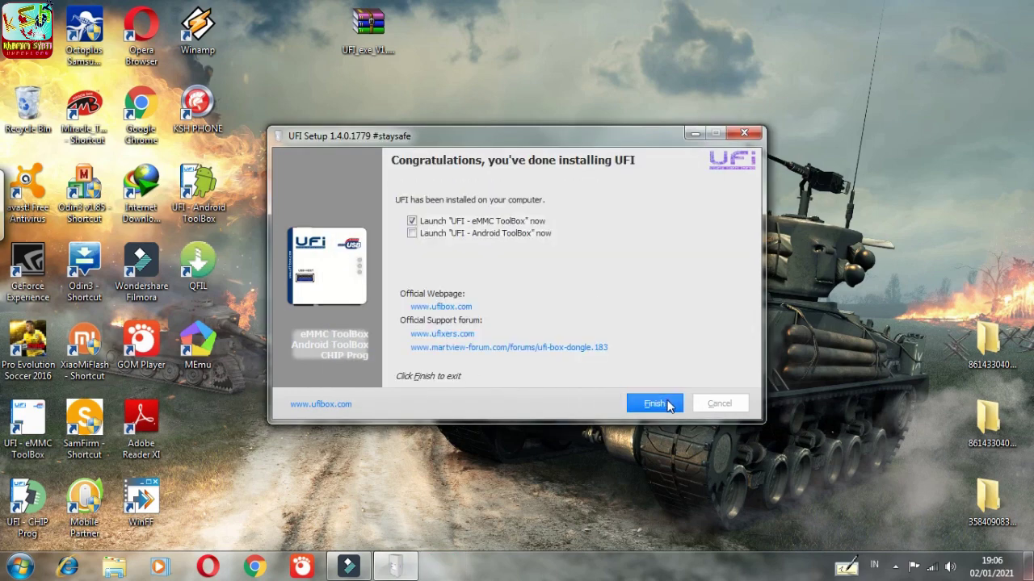
{"action": "left_click", "coordinate": [656, 405]}
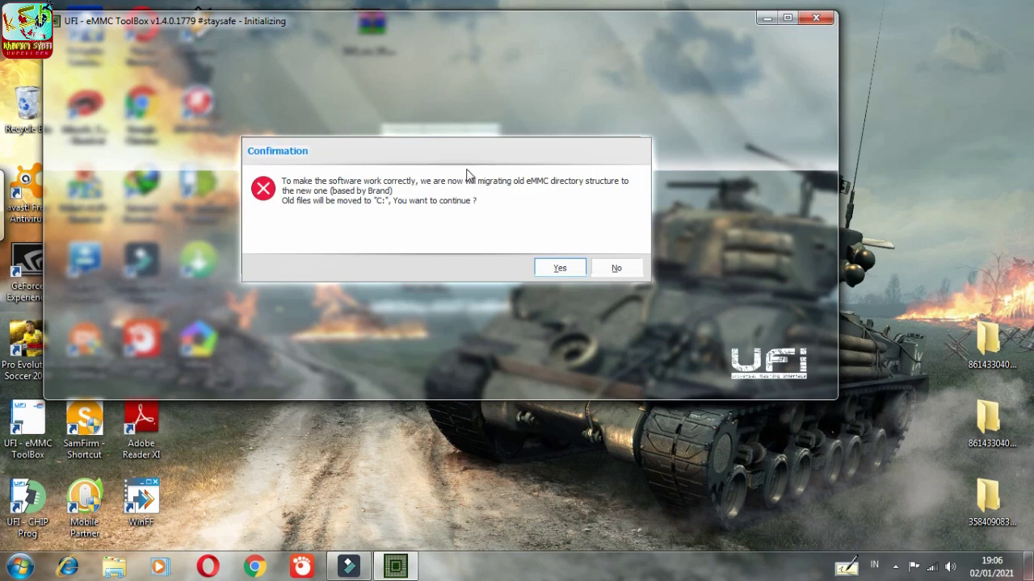
- Accept migrating the old eMMC directory structure and start synchronizing the files for the available software update
{"action": "left_click", "coordinate": [555, 268]}
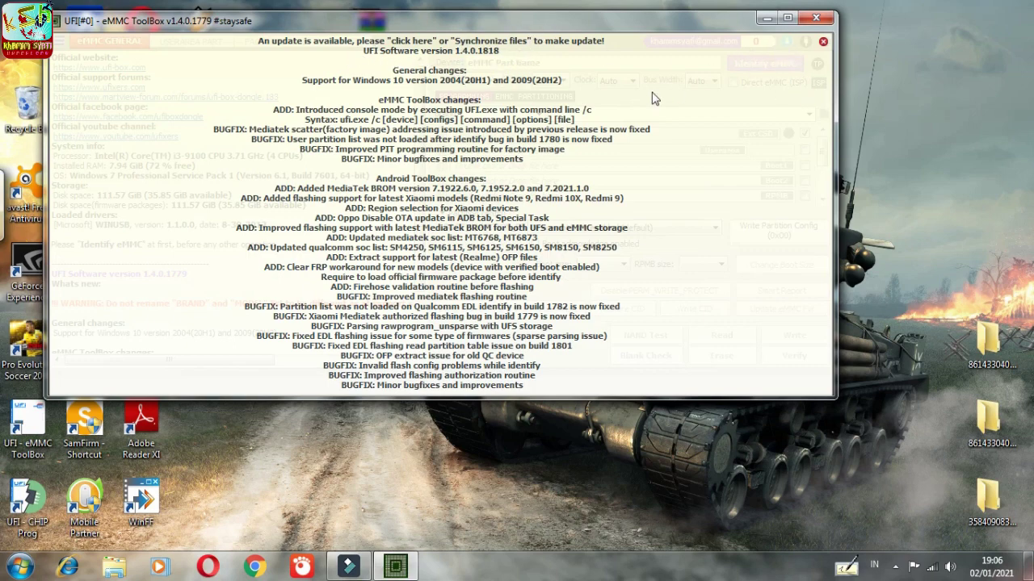
{"action": "left_click", "coordinate": [594, 75]}
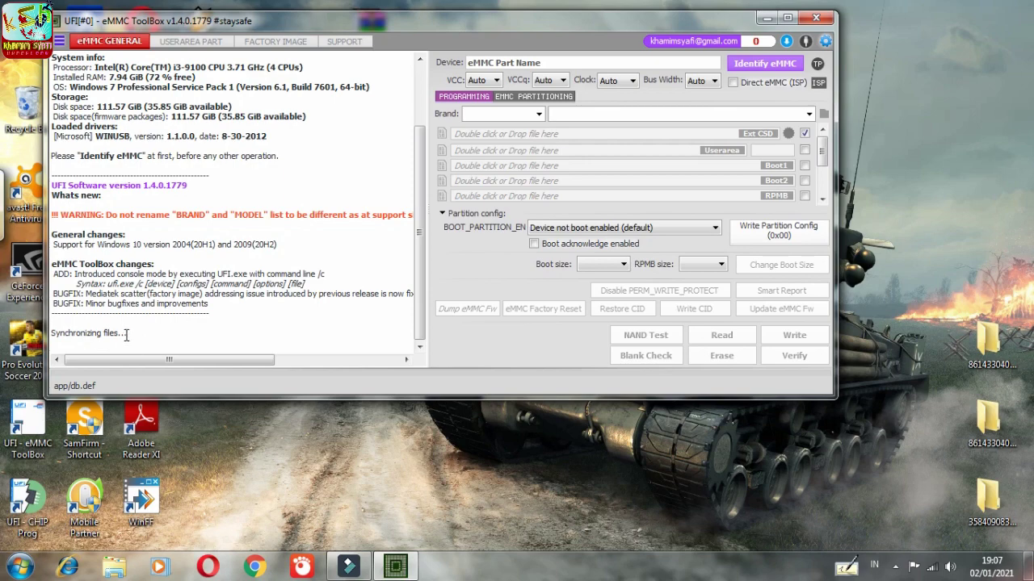
{"action": "left_click_drag", "start_coordinate": [137, 334], "coordinate": [52, 333]}
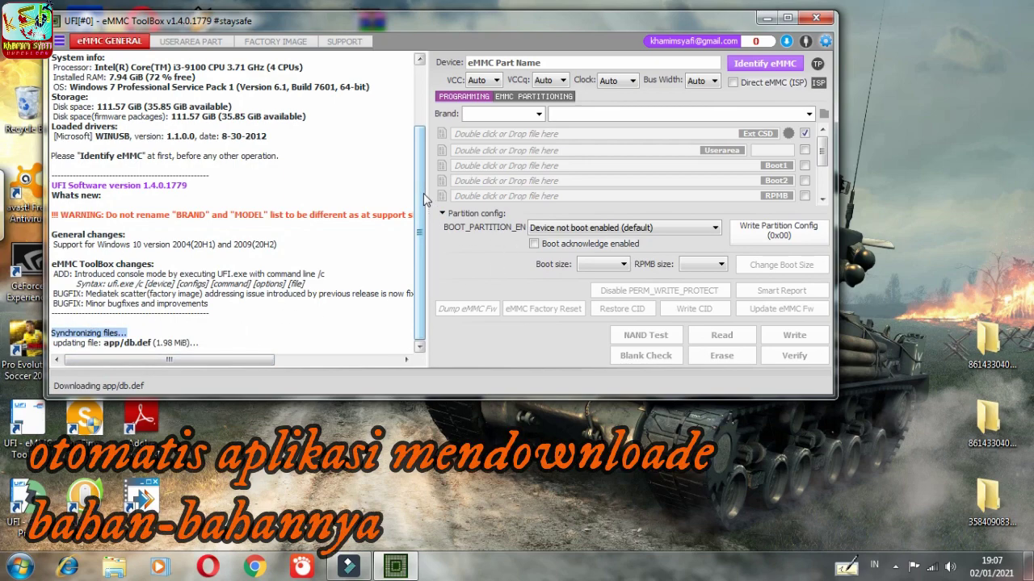
- Move the ToolBox window off the desktop icons and empty the Recycle Bin, confirming the deletion
{"action": "left_click_drag", "start_coordinate": [503, 31], "coordinate": [656, 114]}
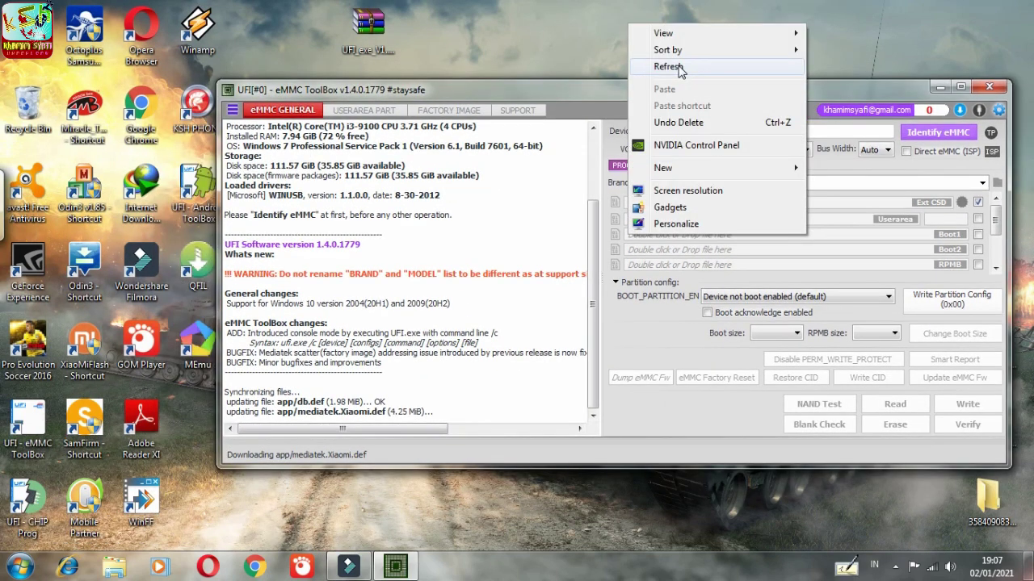
{"action": "left_click", "coordinate": [678, 67]}
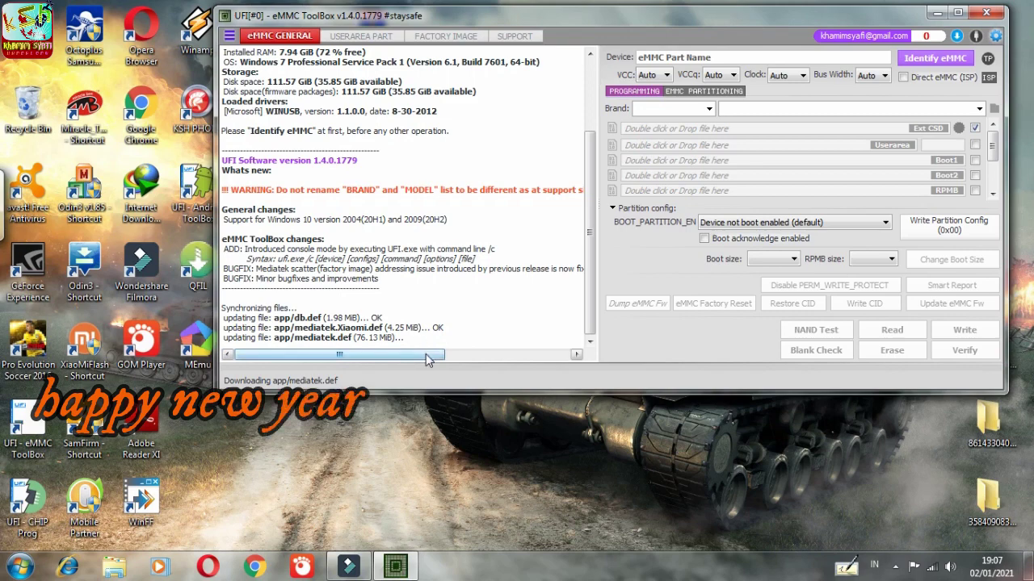
{"action": "left_click_drag", "start_coordinate": [378, 162], "coordinate": [222, 161]}
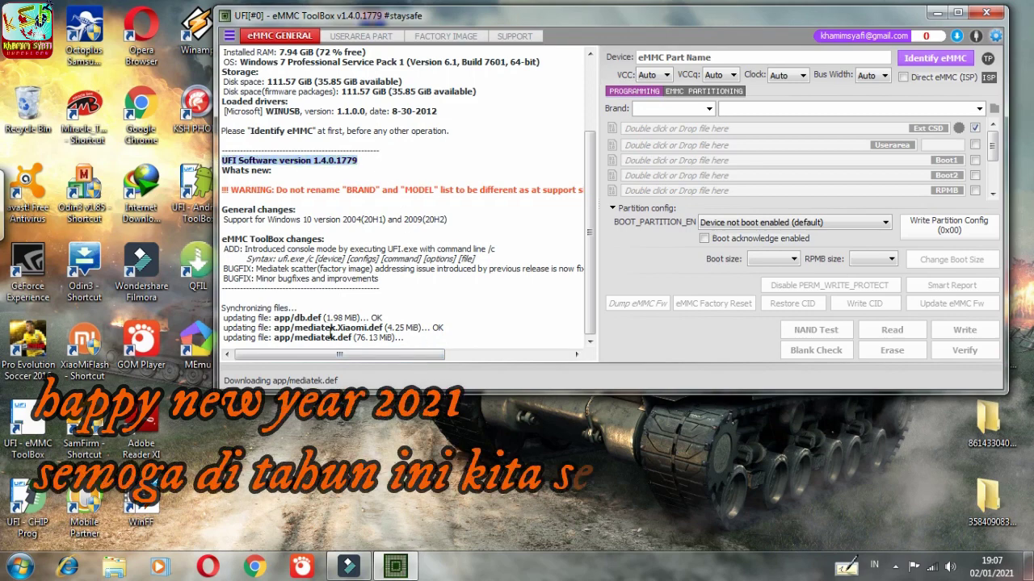
{"action": "right_click", "coordinate": [38, 109]}
{"action": "left_click", "coordinate": [97, 129]}
{"action": "left_click", "coordinate": [587, 296]}
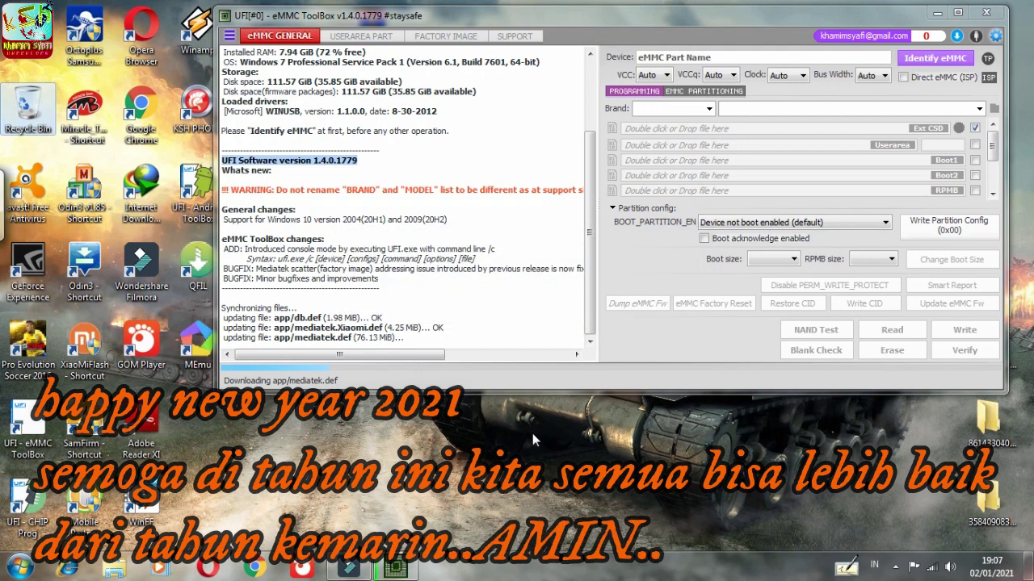
- Look through the UFI program folder on Local Disk (C:) in Windows Explorer and close it
{"action": "left_click_drag", "start_coordinate": [560, 16], "coordinate": [514, 17]}
{"action": "right_click", "coordinate": [448, 265]}
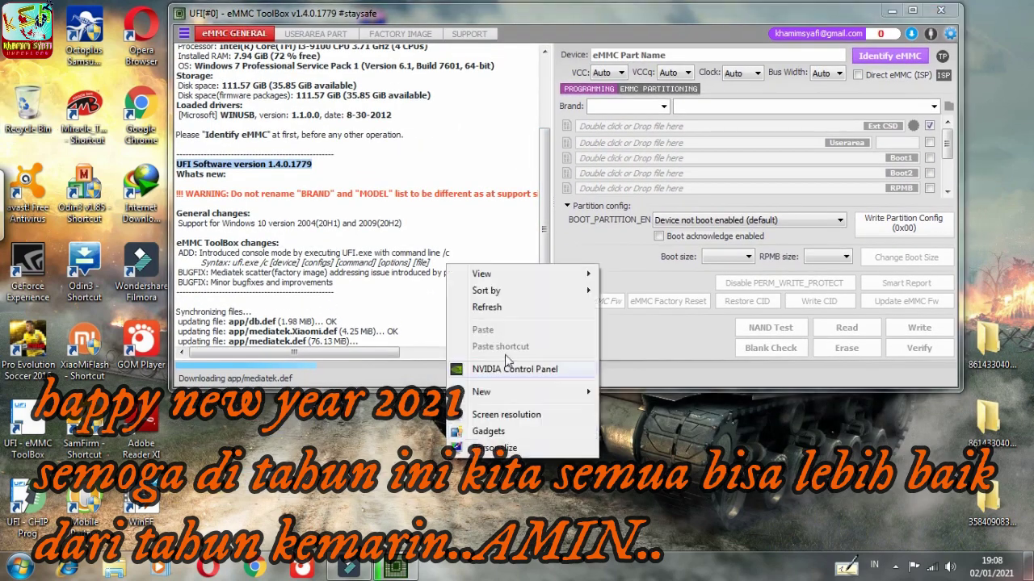
{"action": "key", "text": "Escape"}
{"action": "key", "text": "super+e"}
{"action": "double_click", "coordinate": [871, 139]}
{"action": "double_click", "coordinate": [868, 272]}
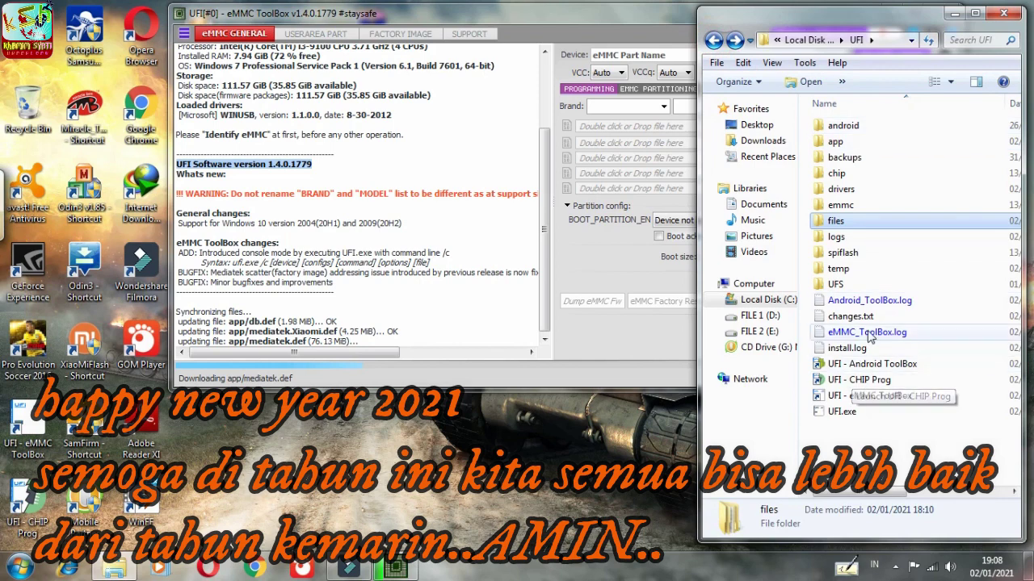
{"action": "double_click", "coordinate": [871, 236]}
{"action": "left_click_drag", "start_coordinate": [824, 493], "coordinate": [991, 491]}
{"action": "key", "text": "alt+F4"}
{"action": "right_click", "coordinate": [594, 472]}
{"action": "left_click", "coordinate": [653, 490]}
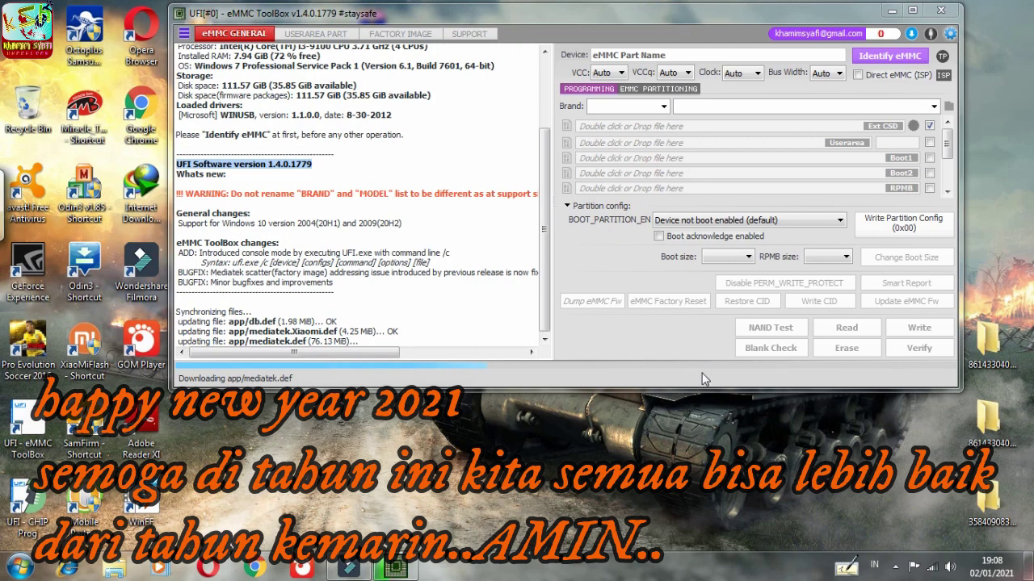
{"action": "mouse_move", "coordinate": [345, 570]}
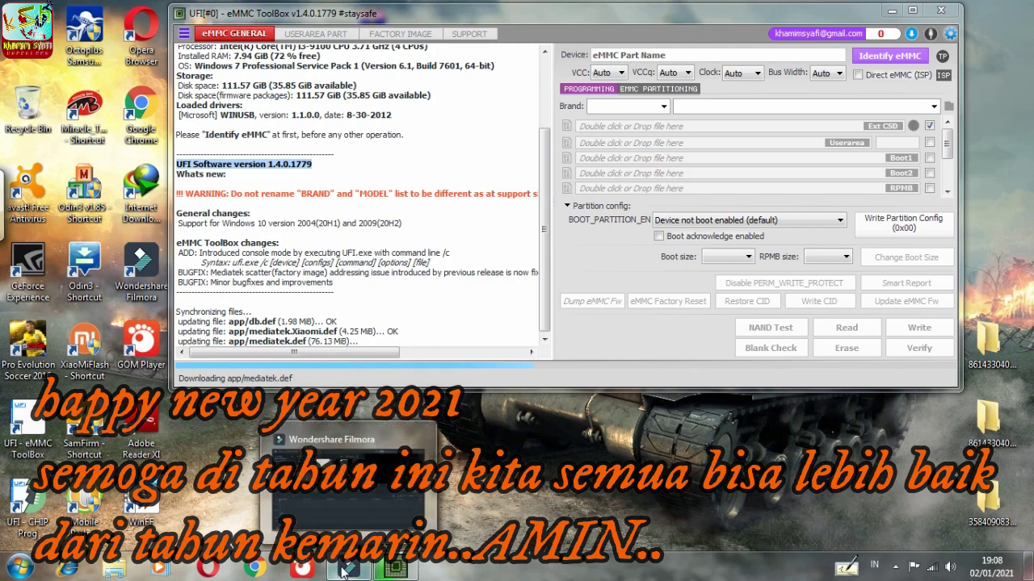
{"action": "left_click", "coordinate": [894, 566]}
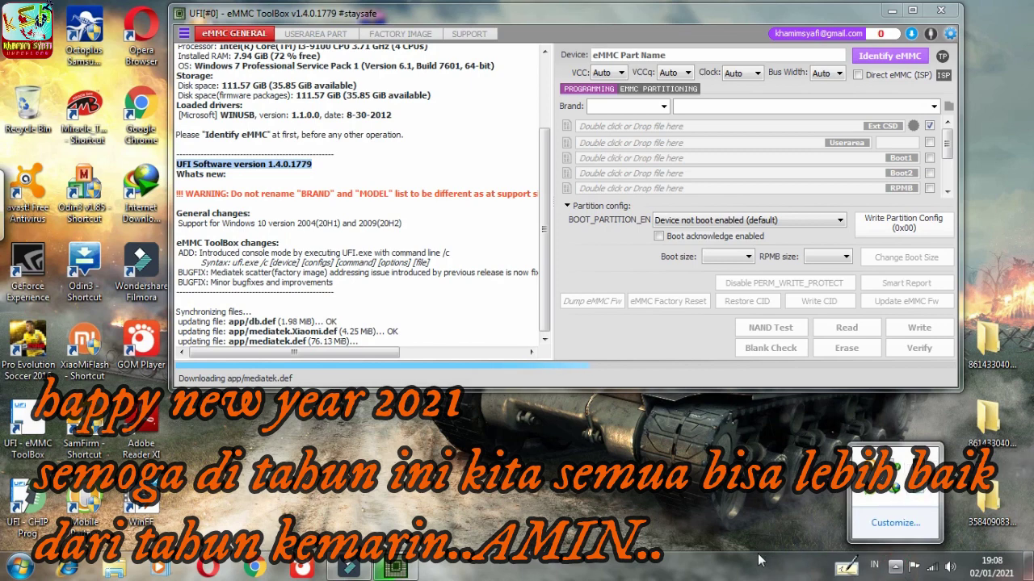
{"action": "right_click", "coordinate": [913, 493]}
{"action": "left_click", "coordinate": [777, 531]}
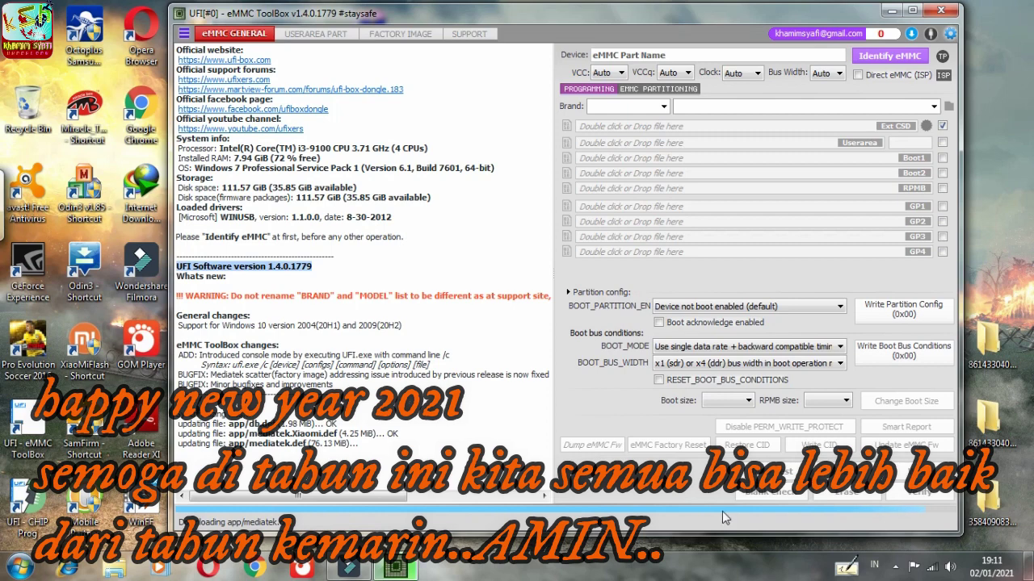
{"action": "left_click_drag", "start_coordinate": [713, 533], "coordinate": [714, 389]}
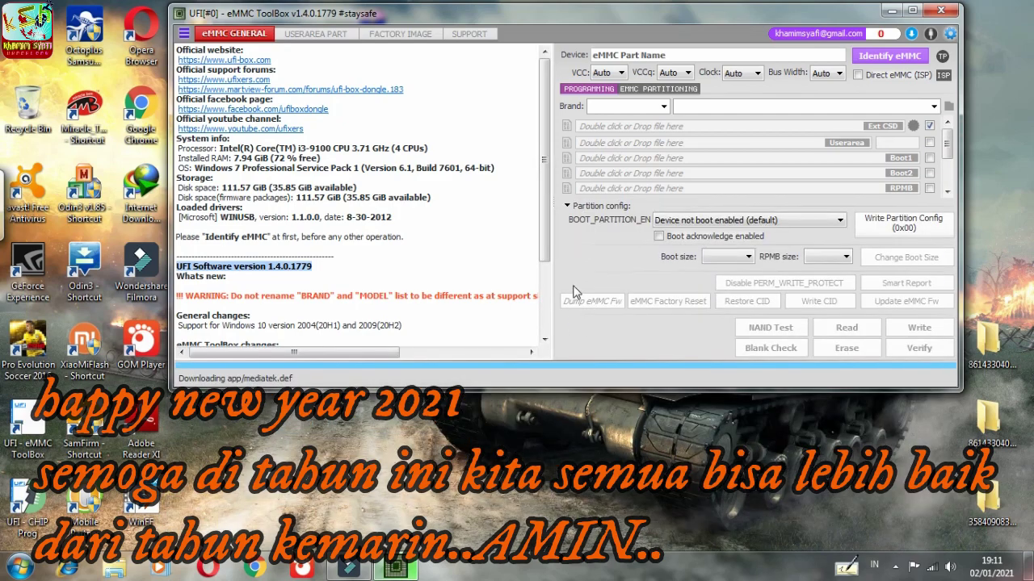
- Switch to Chrome and shrink its window so the ToolBox synchronization log stays uncovered
{"action": "left_click", "coordinate": [254, 568]}
{"action": "left_click_drag", "start_coordinate": [542, 8], "coordinate": [543, 277]}
{"action": "left_click_drag", "start_coordinate": [127, 412], "coordinate": [557, 411]}
{"action": "left_click_drag", "start_coordinate": [836, 295], "coordinate": [912, 296]}
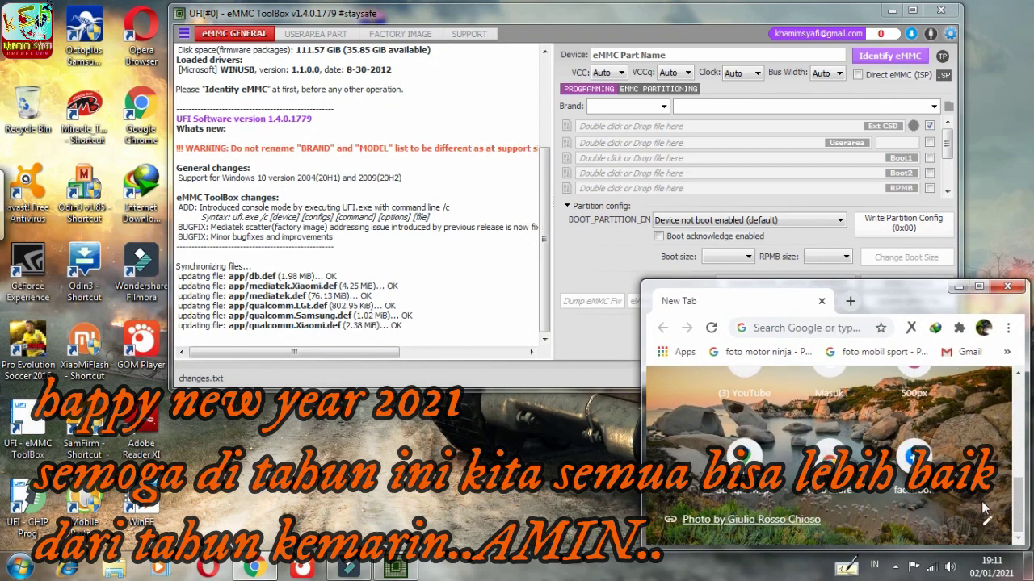
- Open the KsH PHoNE tEkNisi Hp channel on YouTube and enlarge the browser window upward
{"action": "left_click", "coordinate": [744, 491]}
{"action": "left_click_drag", "start_coordinate": [643, 452], "coordinate": [540, 452]}
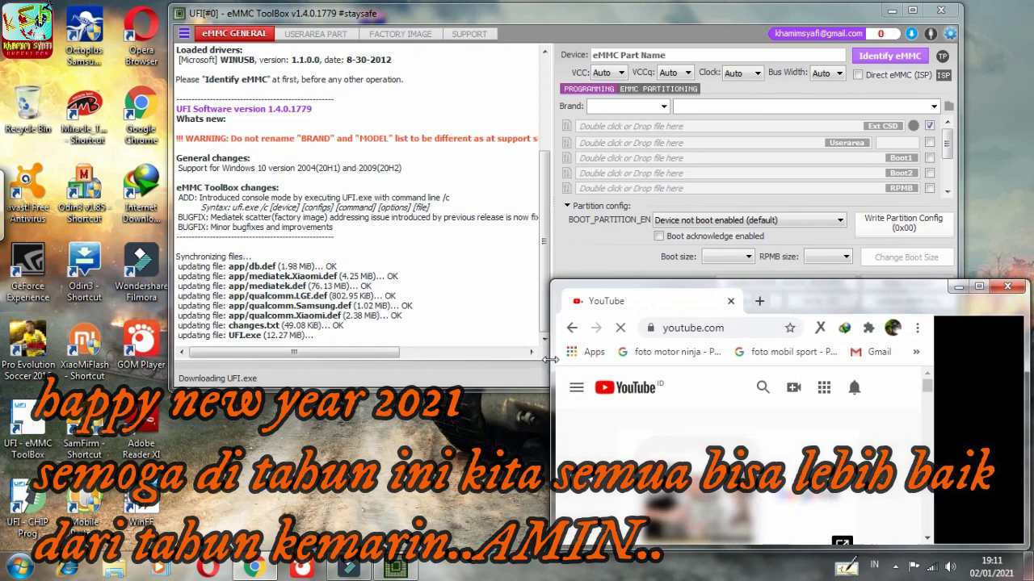
{"action": "left_click", "coordinate": [983, 388]}
{"action": "left_click", "coordinate": [799, 471]}
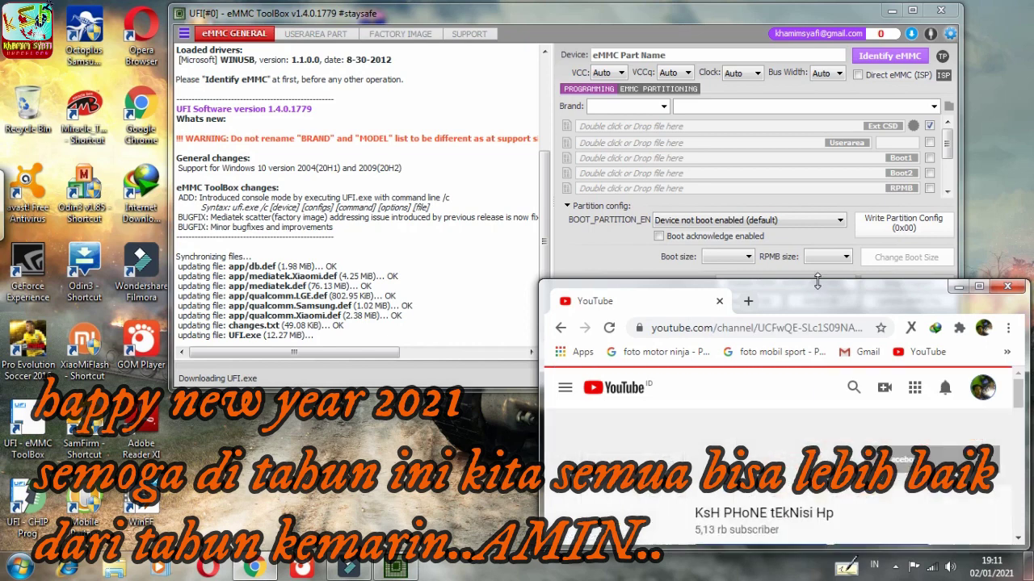
{"action": "left_click_drag", "start_coordinate": [821, 280], "coordinate": [820, 0]}
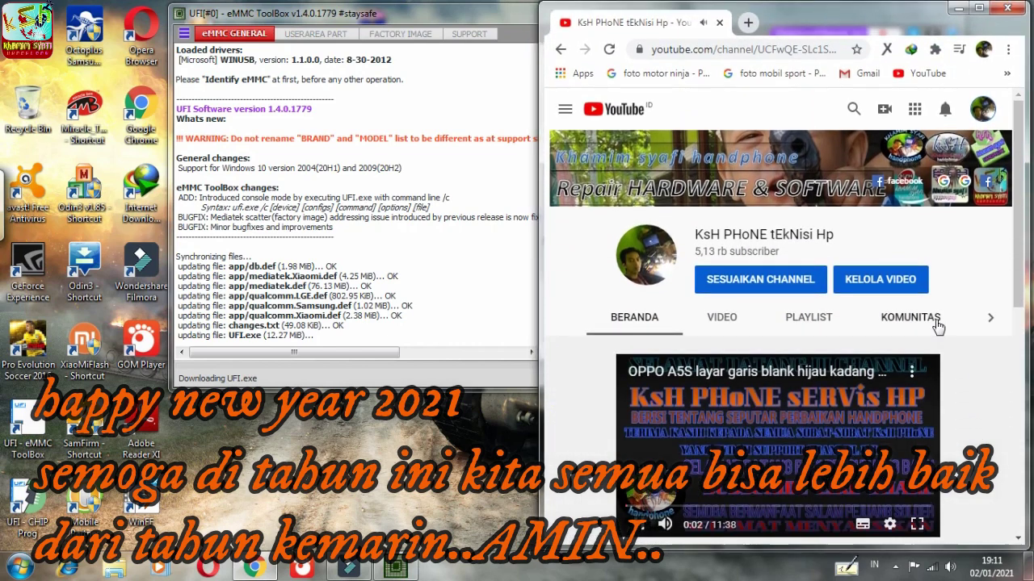
- Open the channel's Tentang page and review its description, details and links
{"action": "scroll", "coordinate": [1021, 346], "scroll_direction": "down", "scroll_amount": 2}
{"action": "scroll", "coordinate": [1021, 345], "scroll_direction": "up", "scroll_amount": 1}
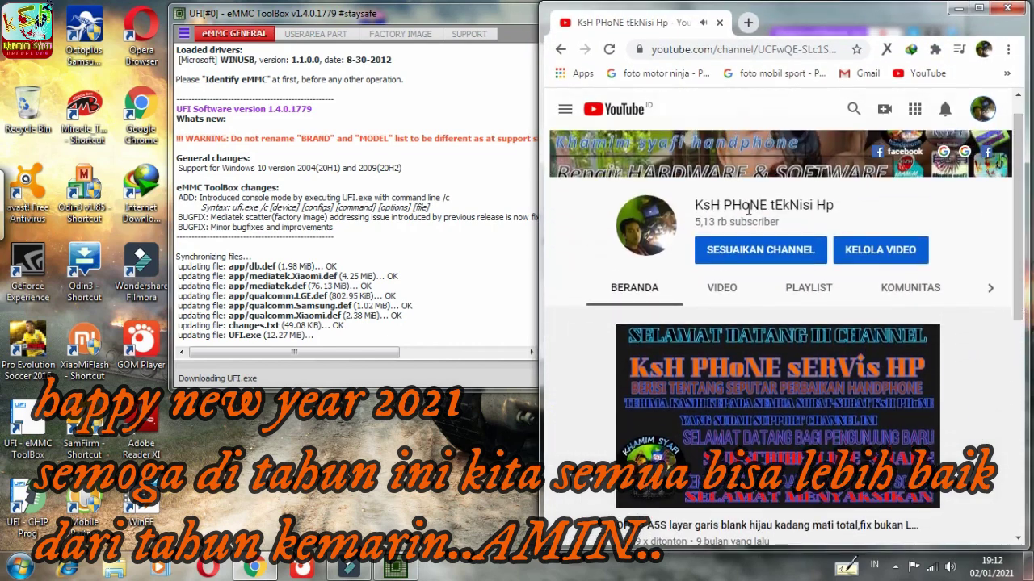
{"action": "left_click", "coordinate": [992, 288]}
{"action": "left_click", "coordinate": [836, 290]}
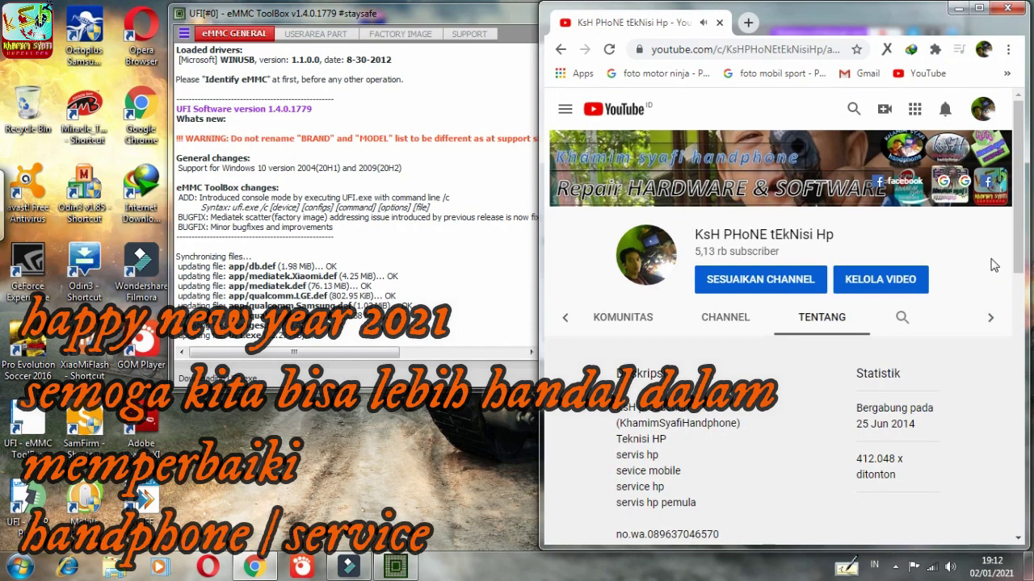
{"action": "left_click_drag", "start_coordinate": [1019, 255], "coordinate": [1005, 522]}
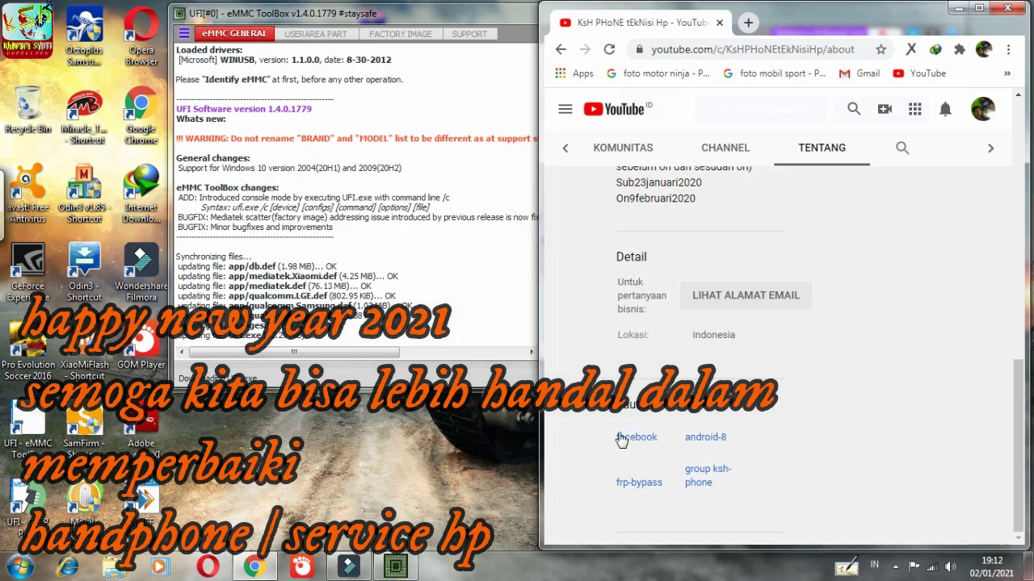
{"action": "left_click_drag", "start_coordinate": [1015, 421], "coordinate": [1030, 135]}
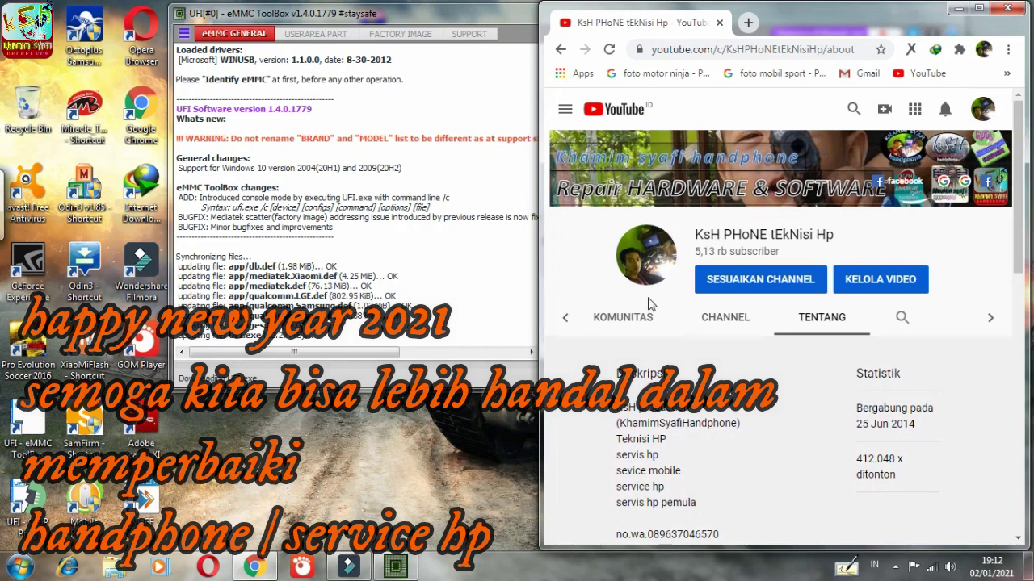
- View the channel's Komunitas page and return to the channel's home page through the account's own channel link
{"action": "left_click", "coordinate": [623, 319]}
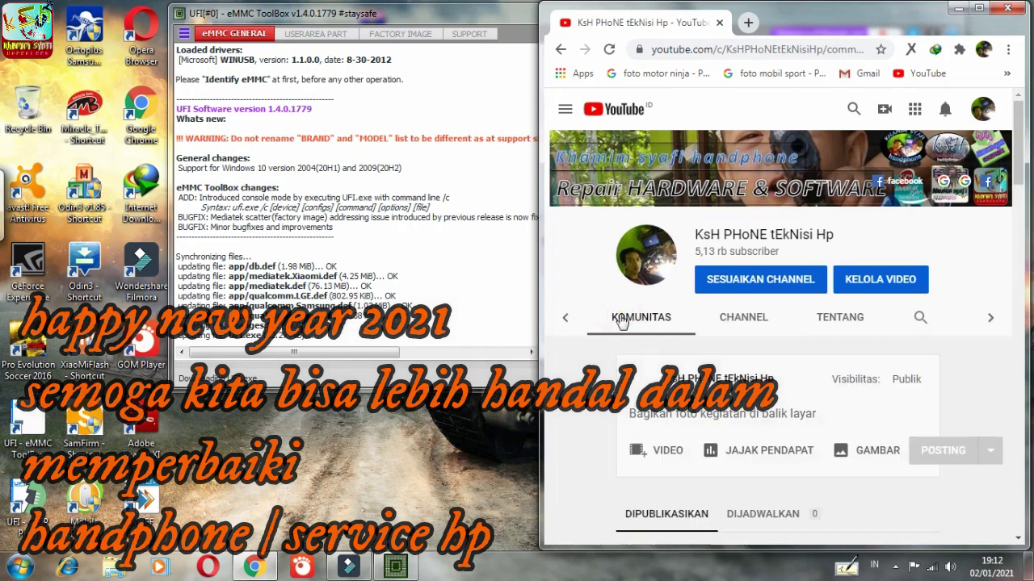
{"action": "left_click", "coordinate": [570, 317]}
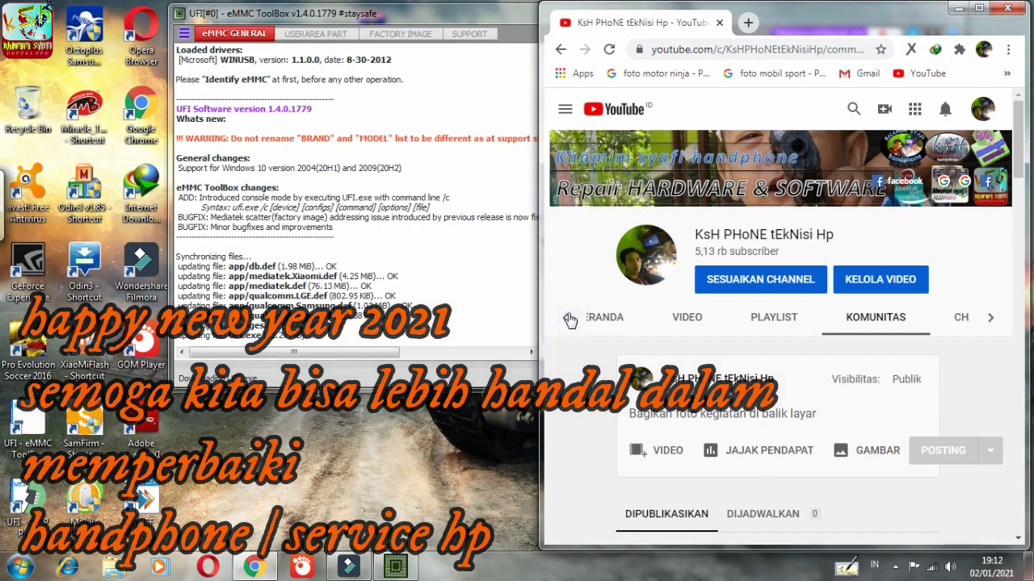
{"action": "left_click", "coordinate": [985, 110]}
{"action": "left_click", "coordinate": [810, 197]}
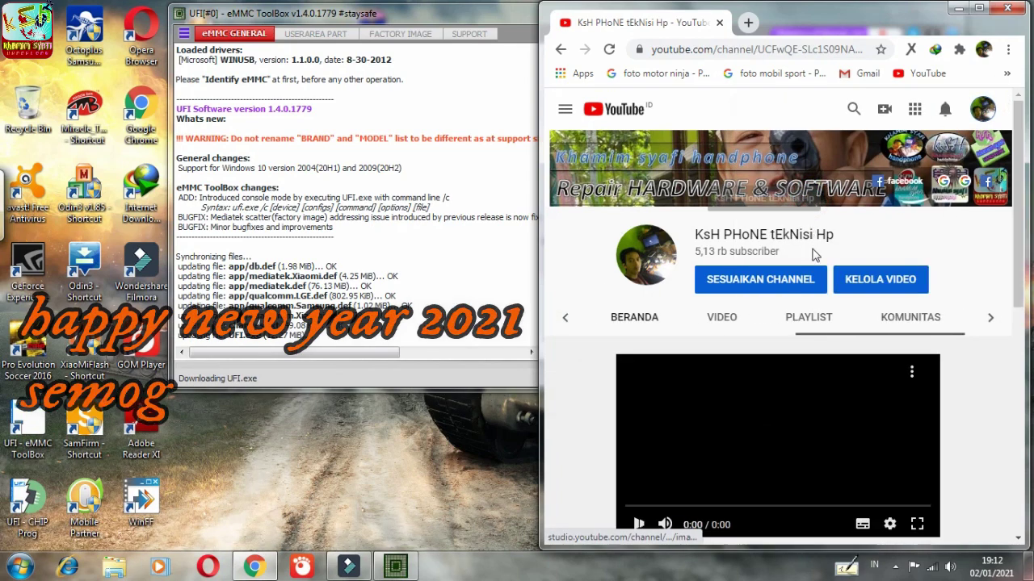
- Look through the channel's home page, including the uploads and featured channels
{"action": "scroll", "coordinate": [1023, 325], "scroll_direction": "down", "scroll_amount": 3}
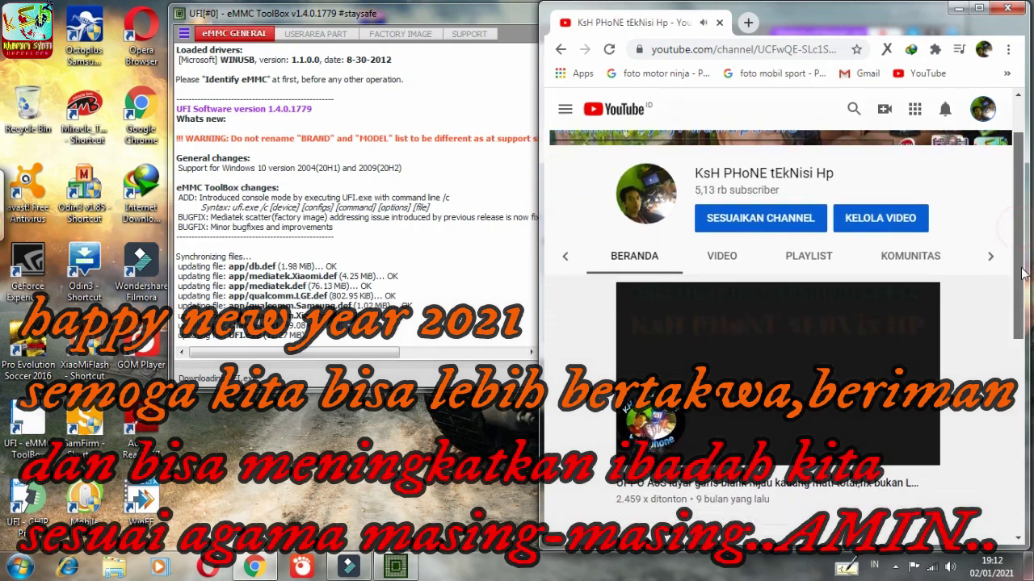
{"action": "scroll", "coordinate": [1023, 325], "scroll_direction": "down", "scroll_amount": 3}
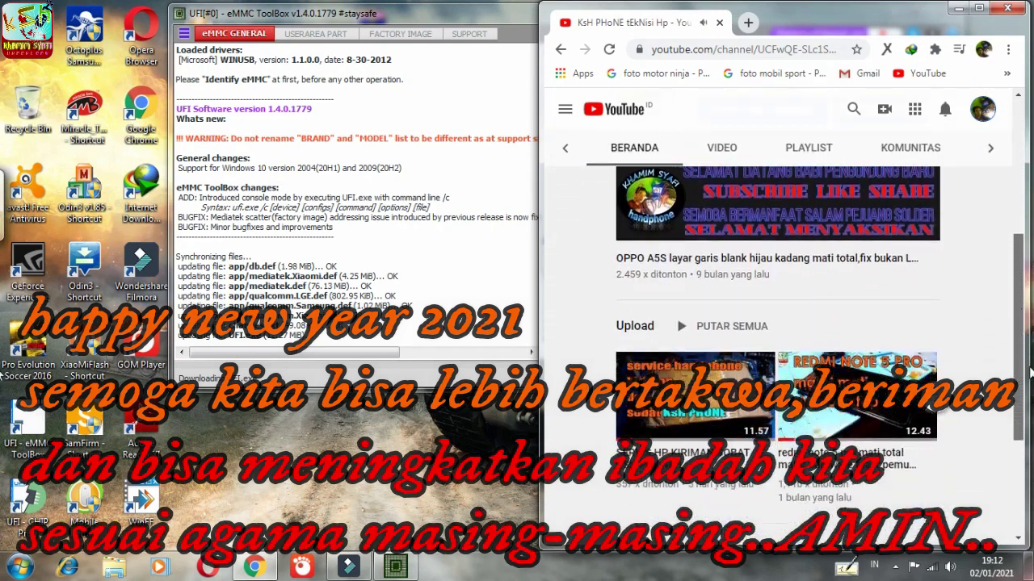
{"action": "scroll", "coordinate": [1030, 434], "scroll_direction": "down", "scroll_amount": 1}
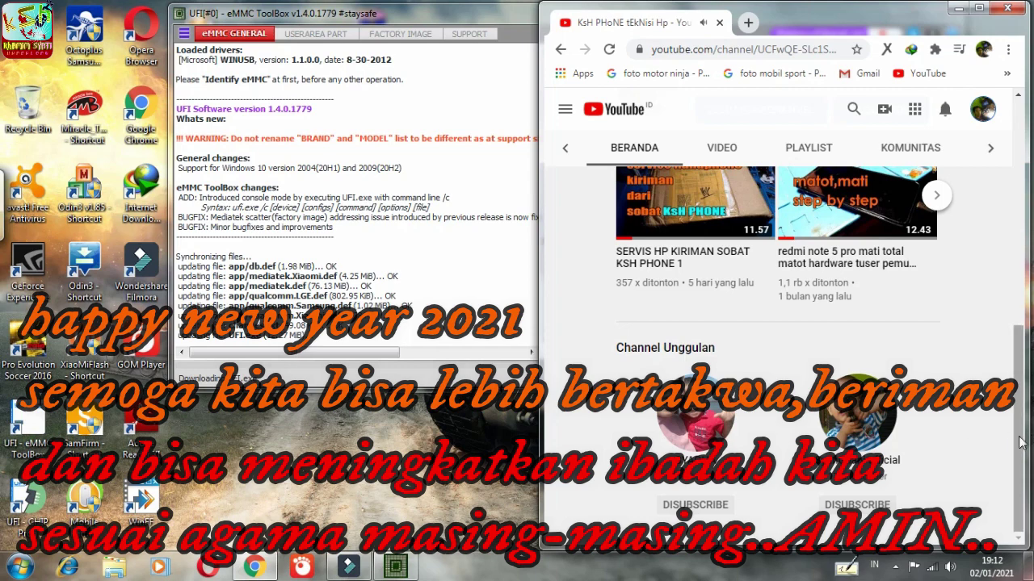
{"action": "scroll", "coordinate": [1021, 411], "scroll_direction": "up", "scroll_amount": 1}
{"action": "left_click_drag", "start_coordinate": [1021, 412], "coordinate": [1024, 206]}
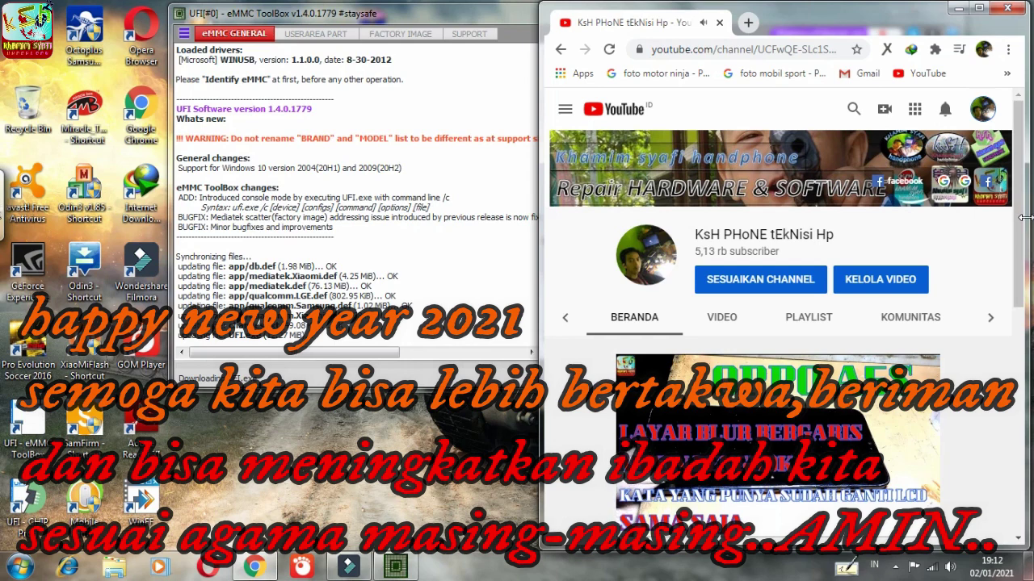